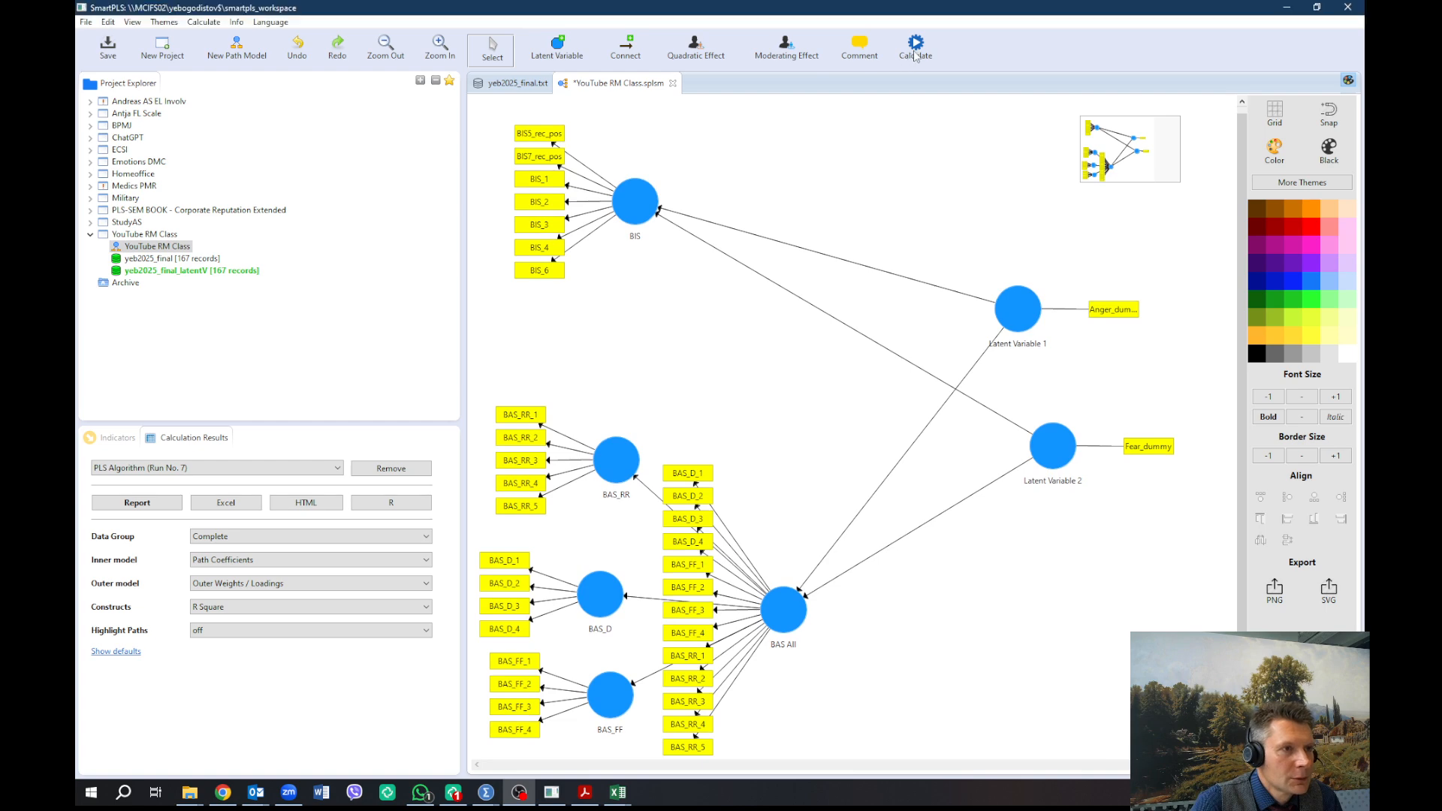
Step: Run the PLS Algorithm with the Path weighting scheme and 300 maximum iterations, check the R Square results, and return to the path model
click(966, 61)
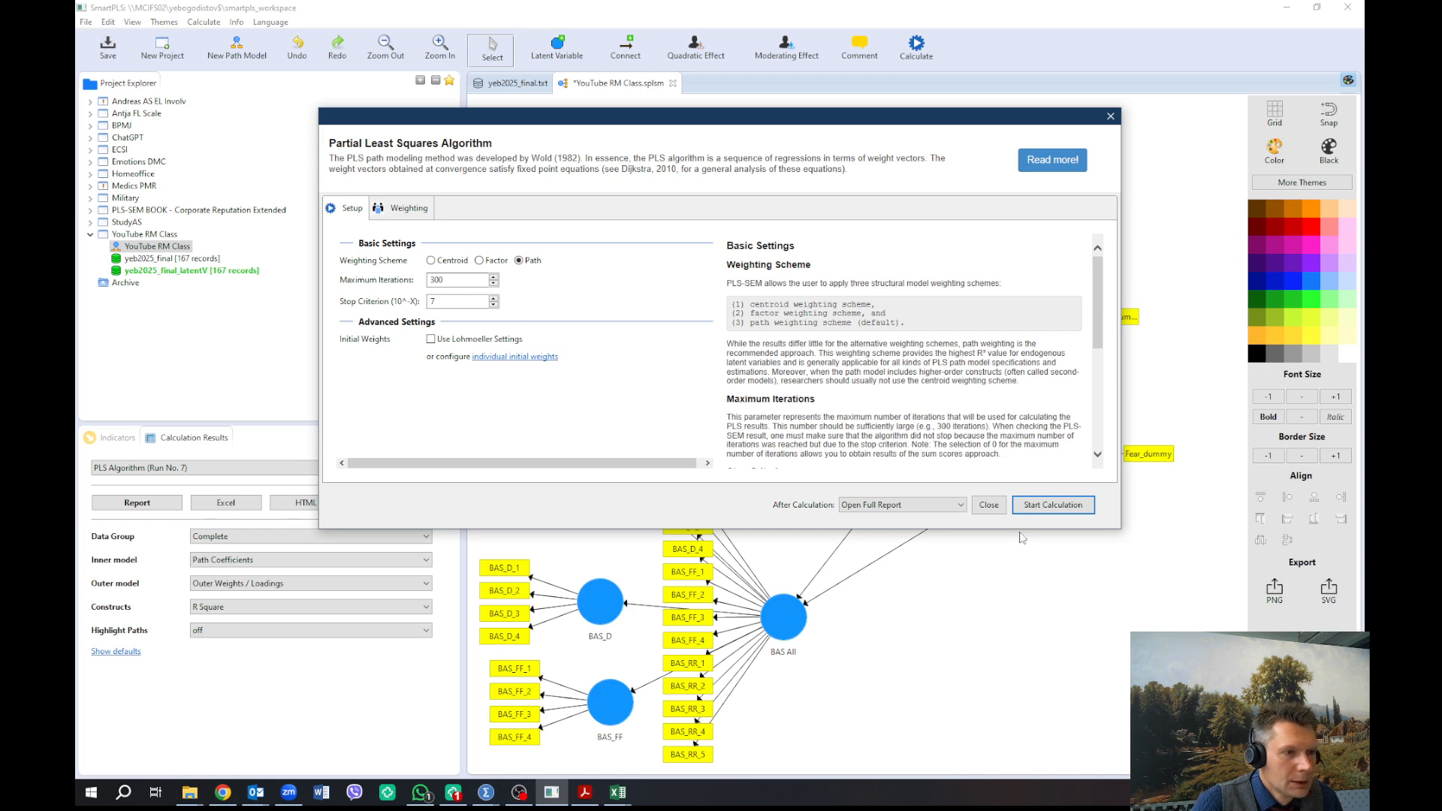
click(1053, 505)
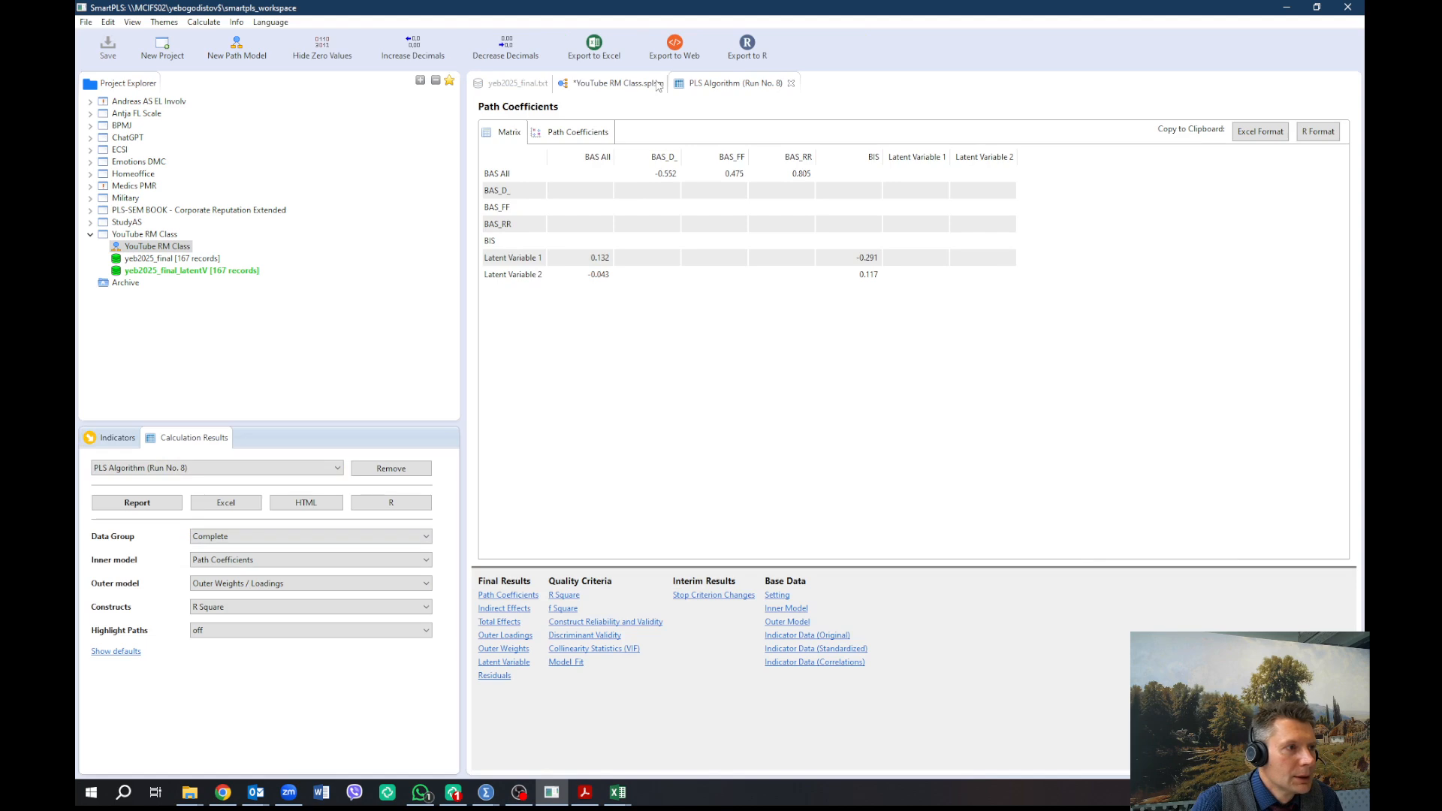
click(565, 596)
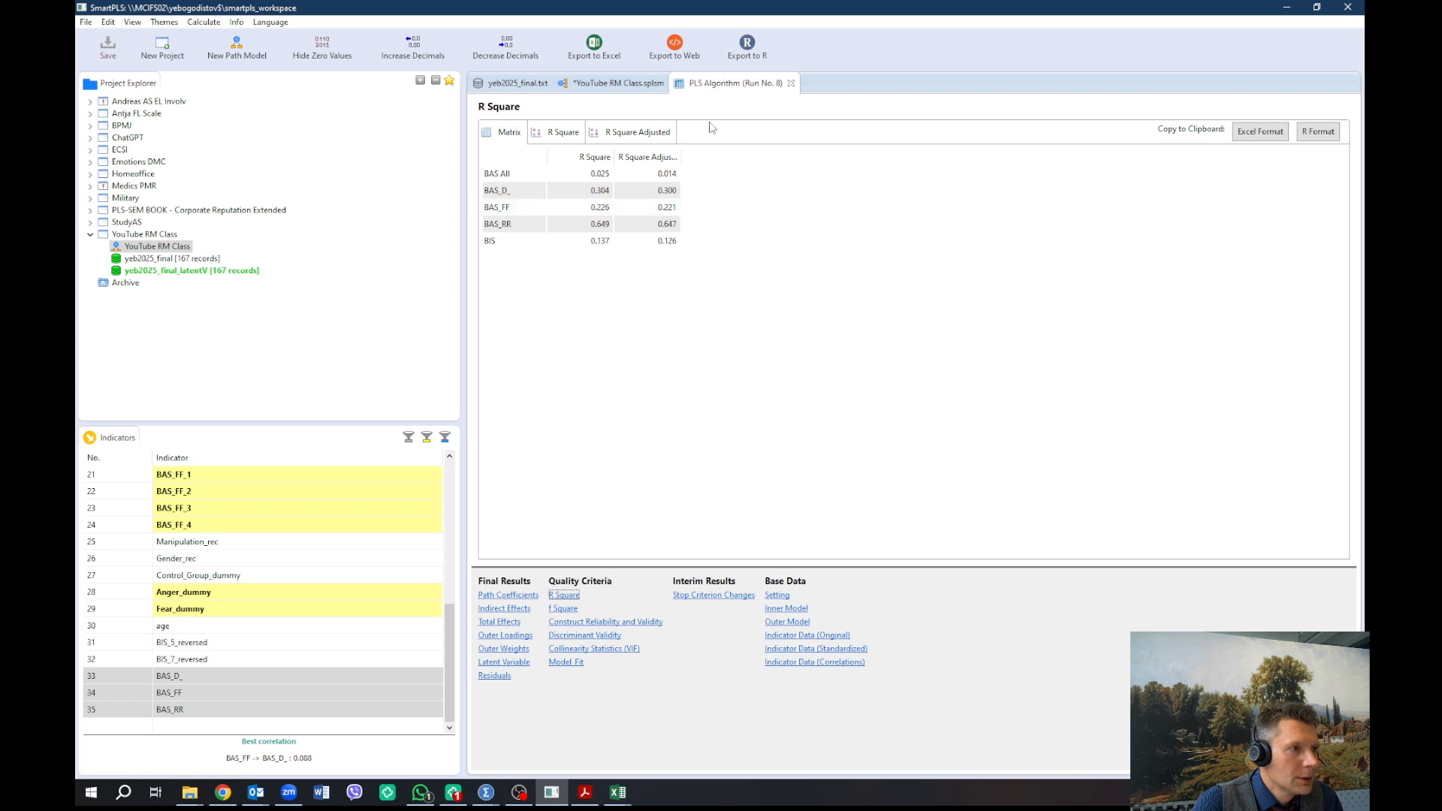
click(636, 88)
click(916, 46)
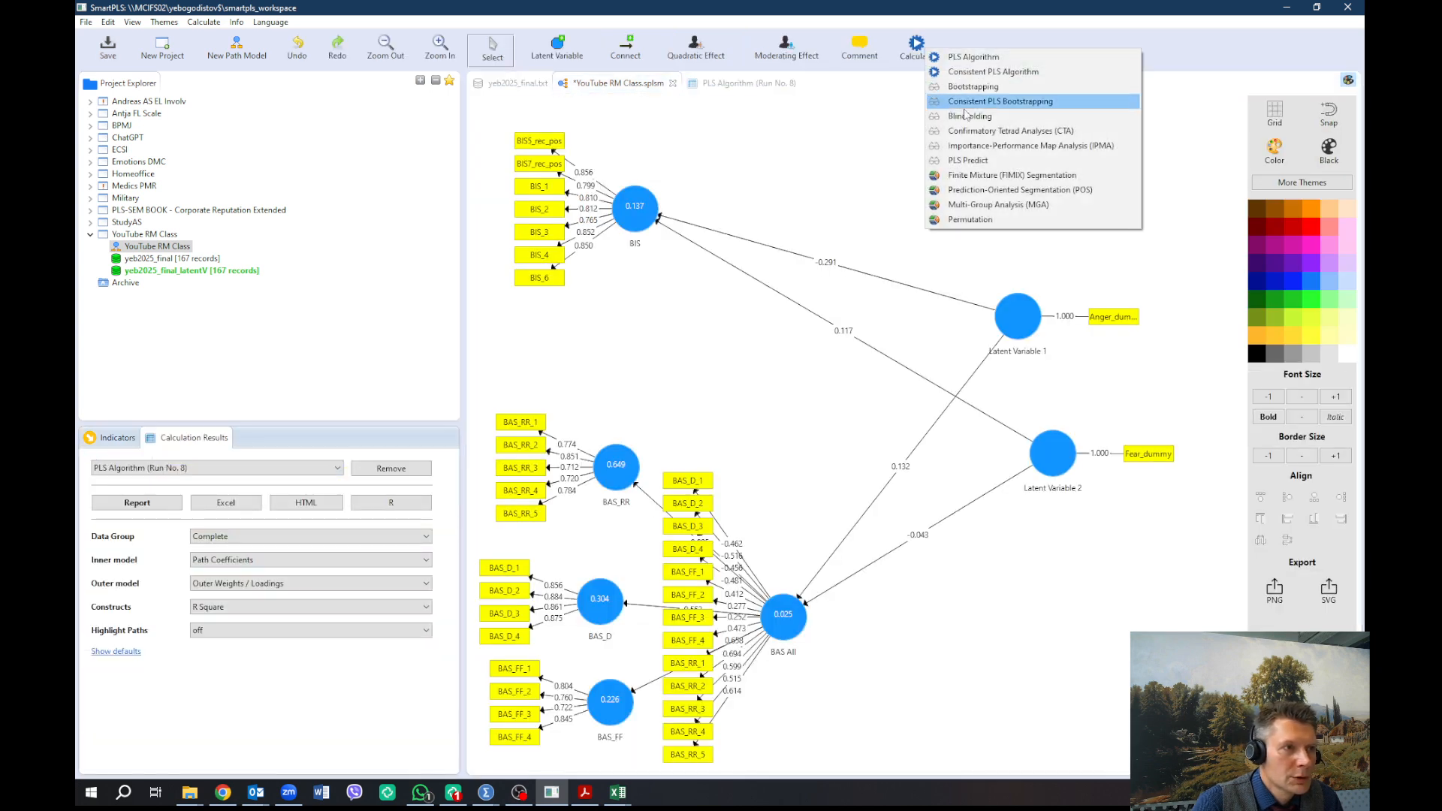
click(961, 73)
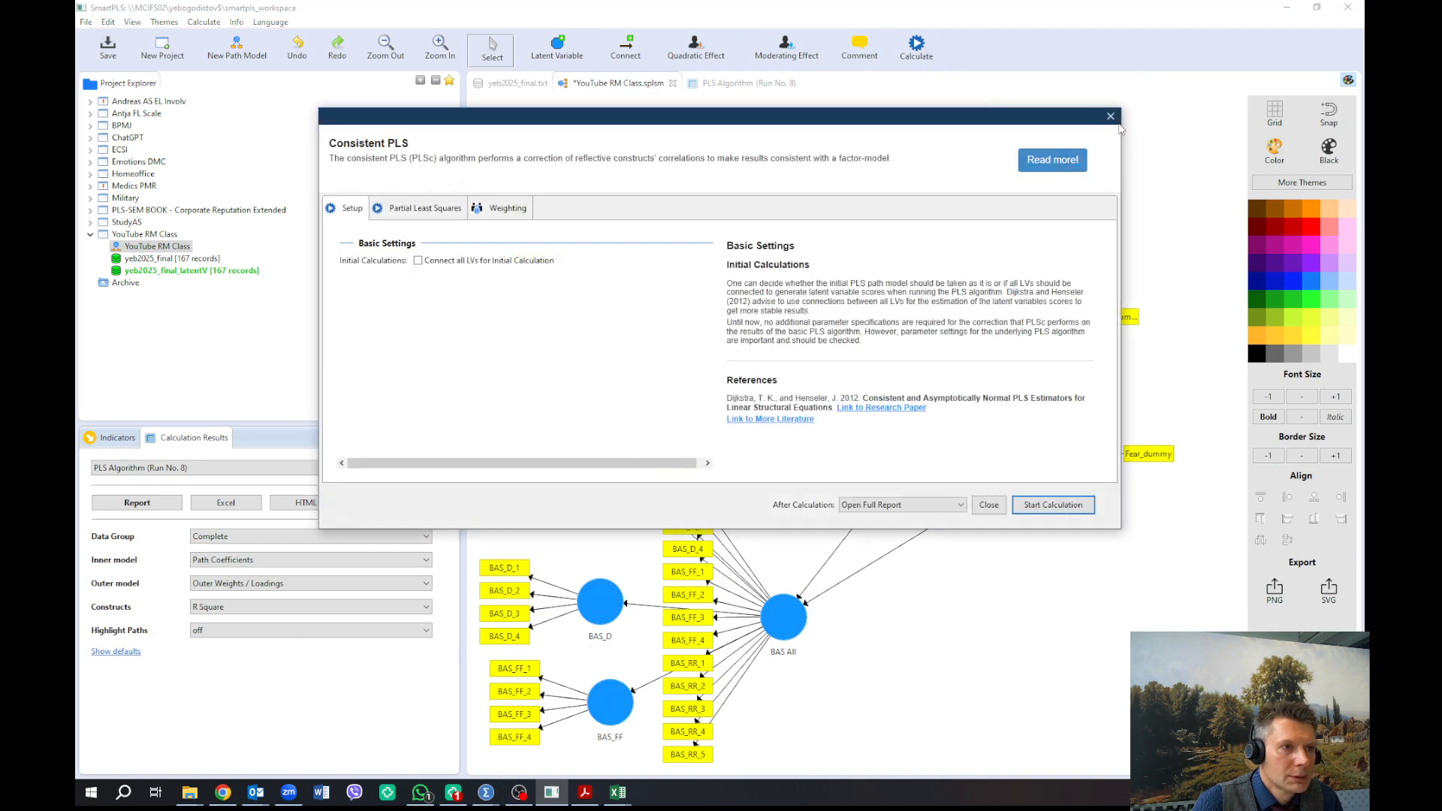
click(1110, 115)
Step: Run a complete two-tailed bootstrapping with 500 subsamples and the BCa confidence interval method, and show its results on the path model
click(916, 46)
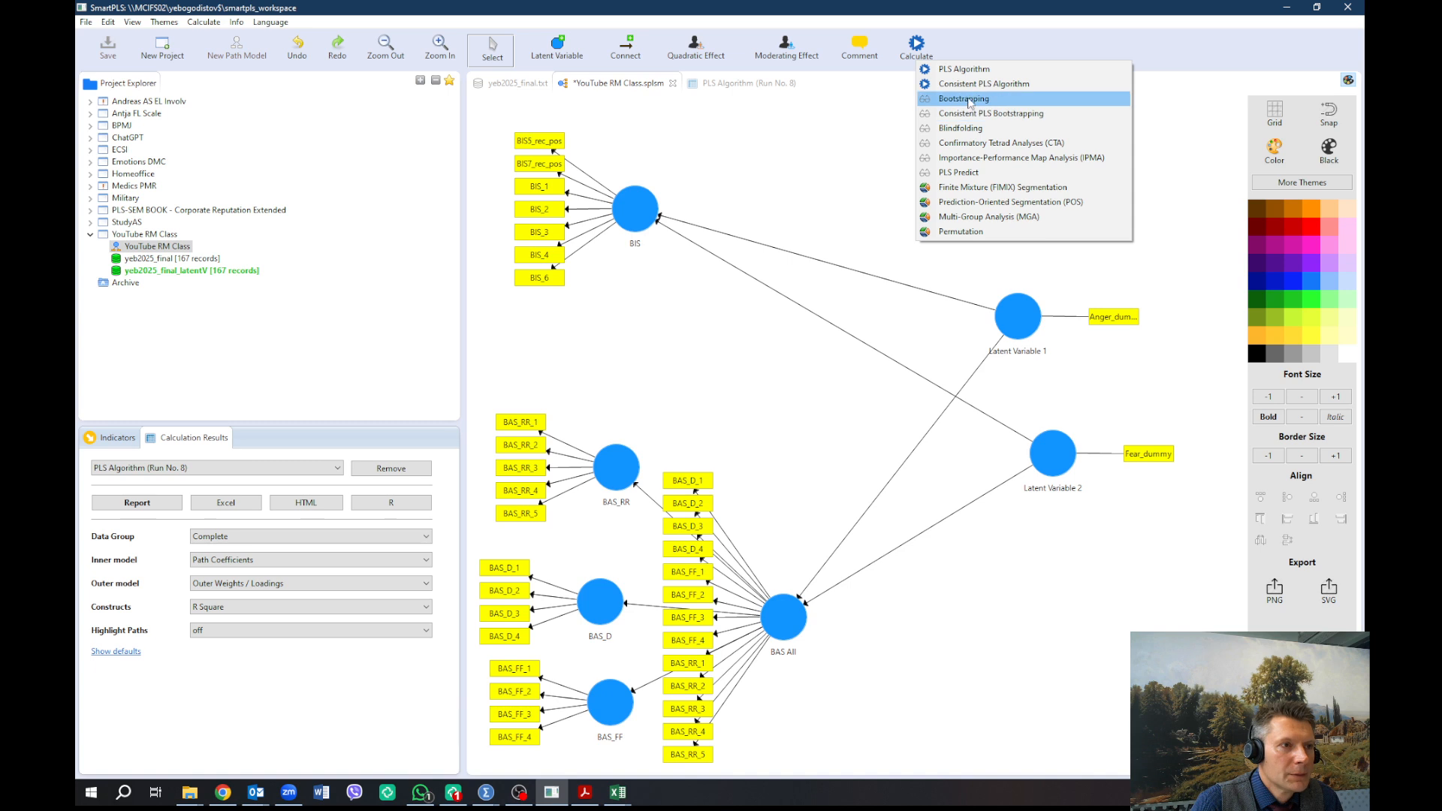
click(969, 100)
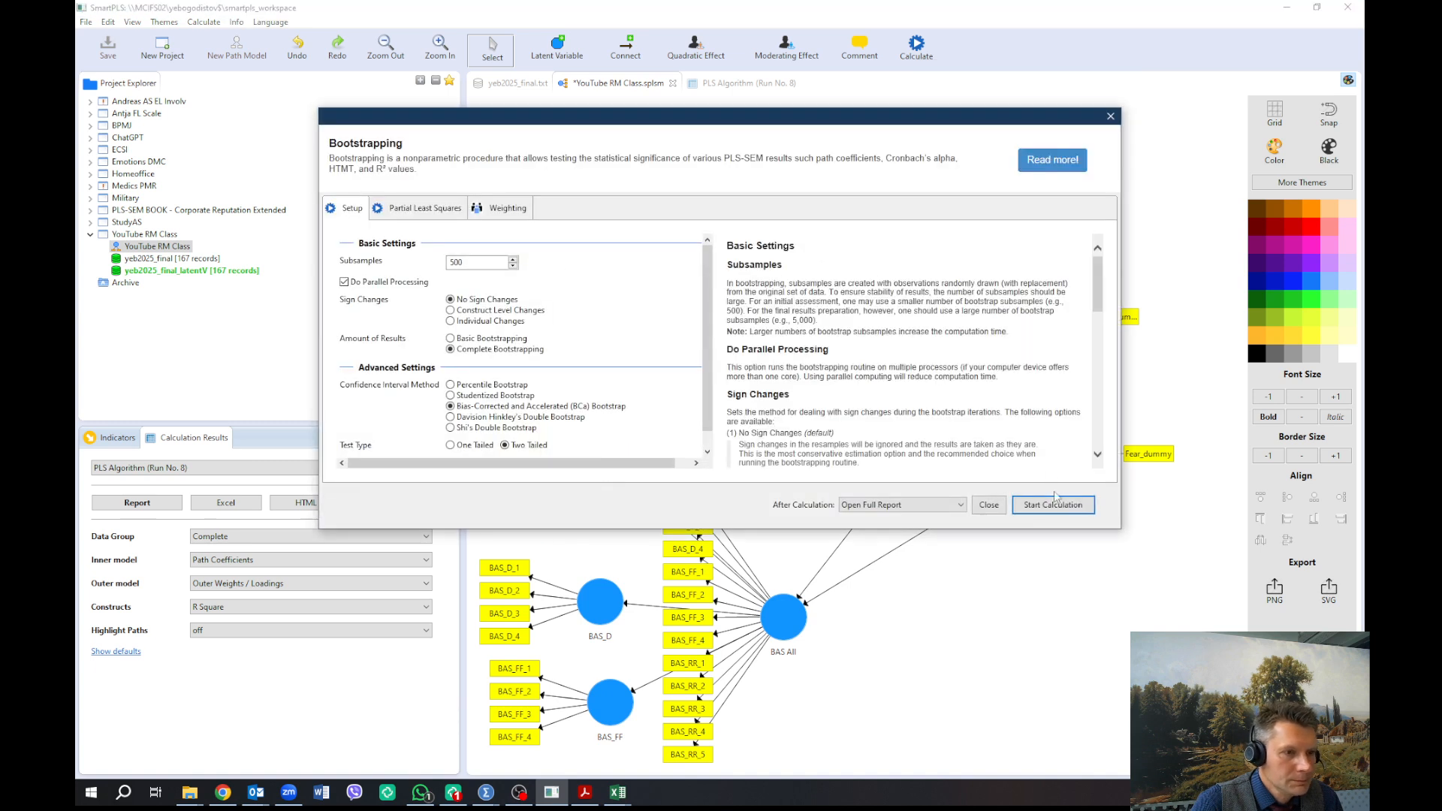
click(1053, 503)
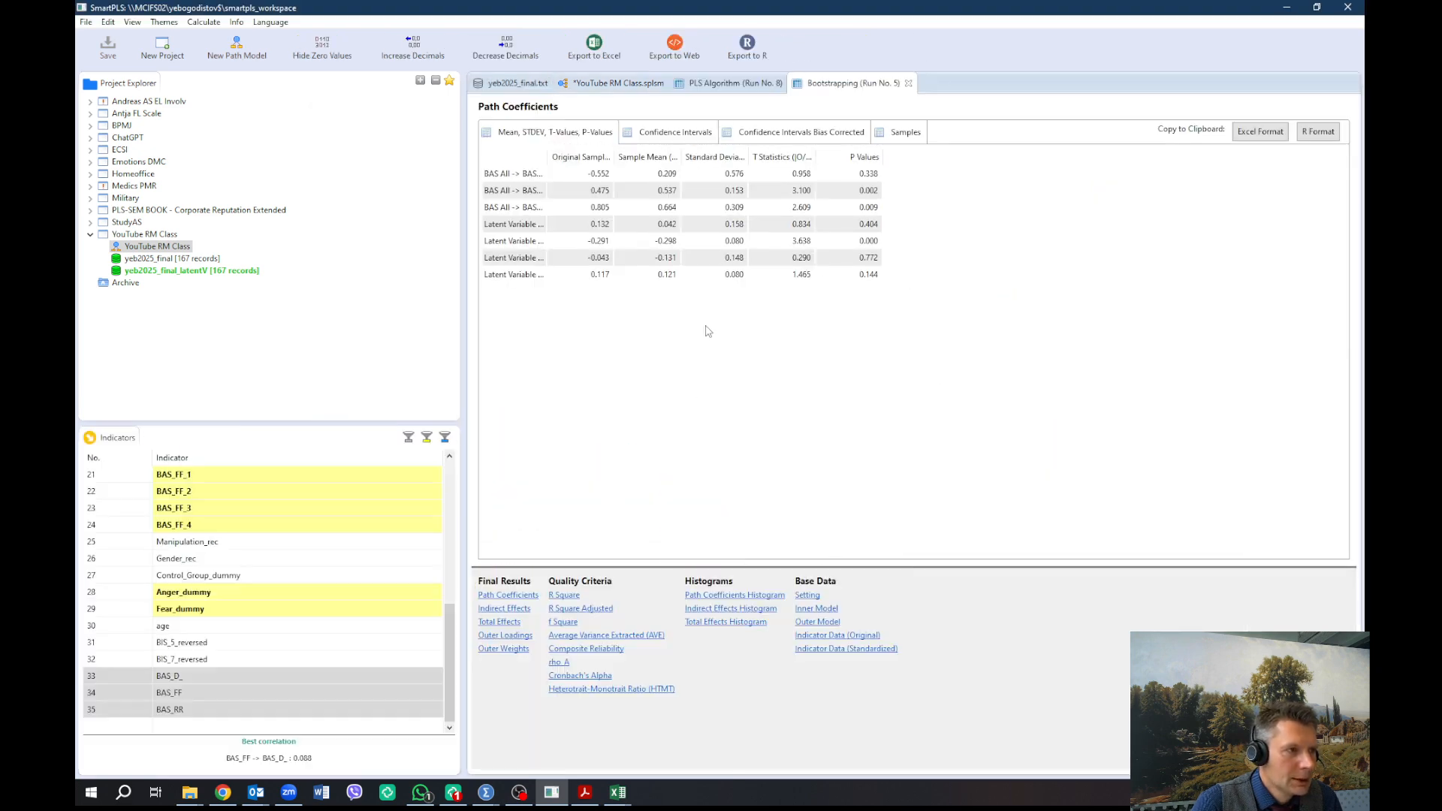
click(629, 84)
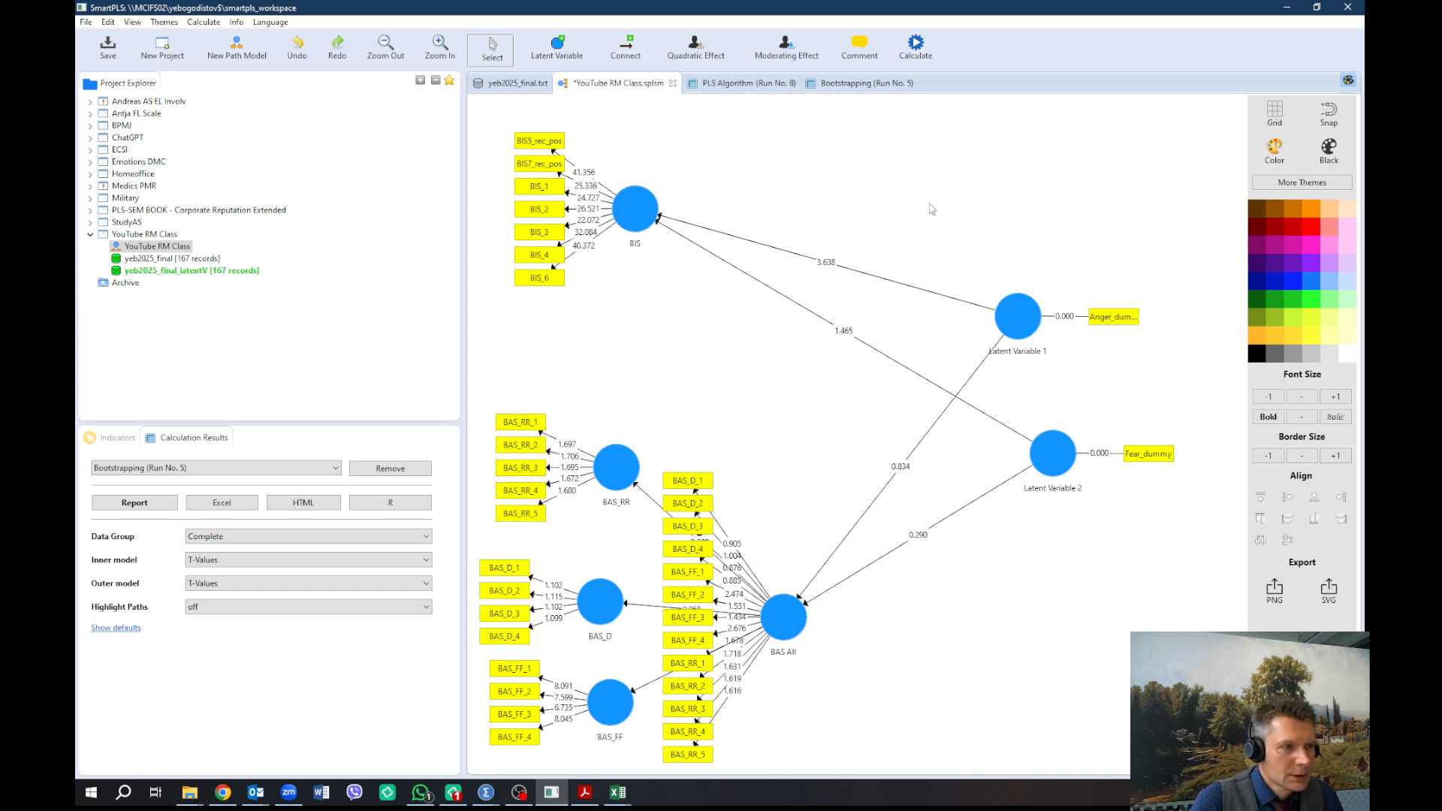
Step: Copy the latent variable scores from the PLS Algorithm report to the clipboard in Excel format
click(864, 83)
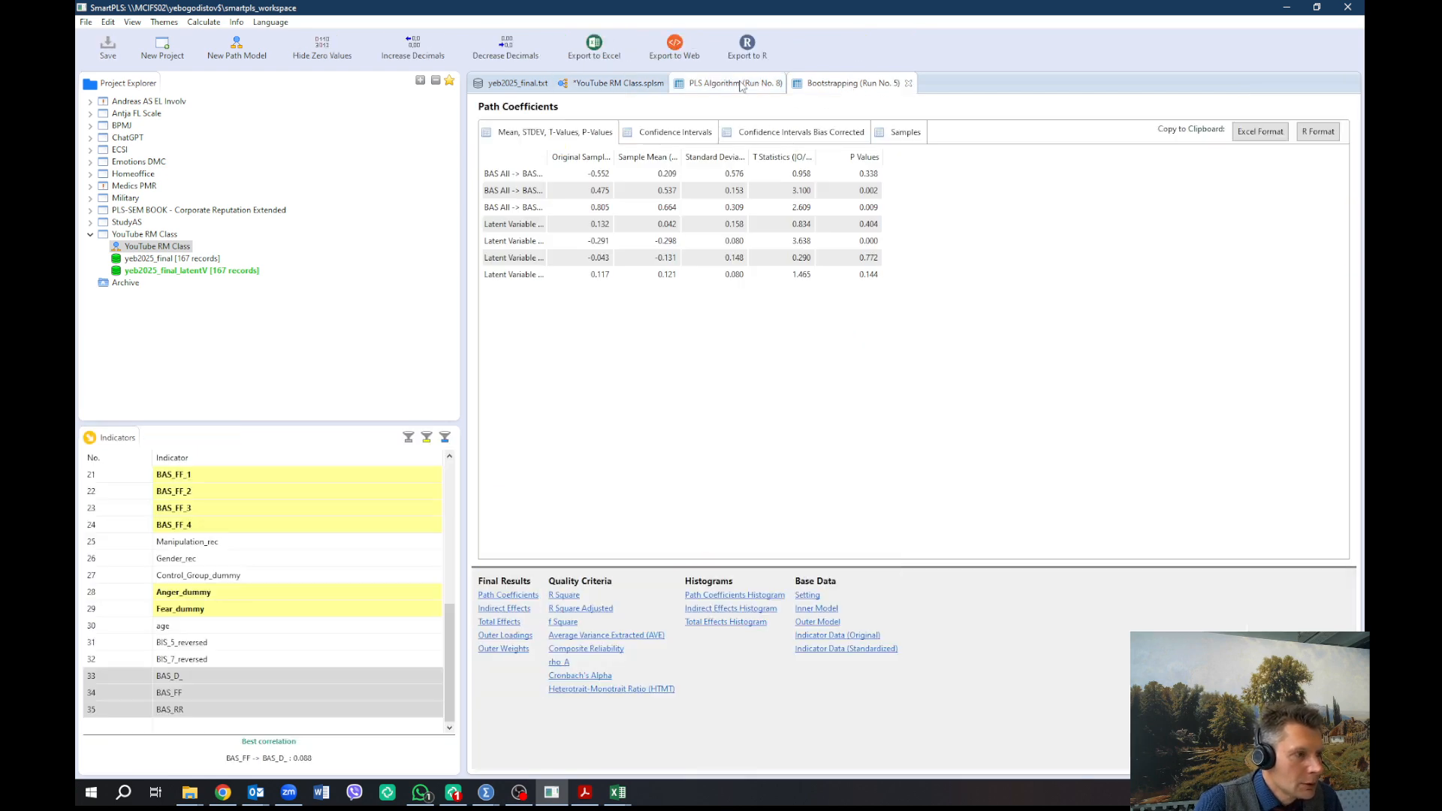
click(741, 86)
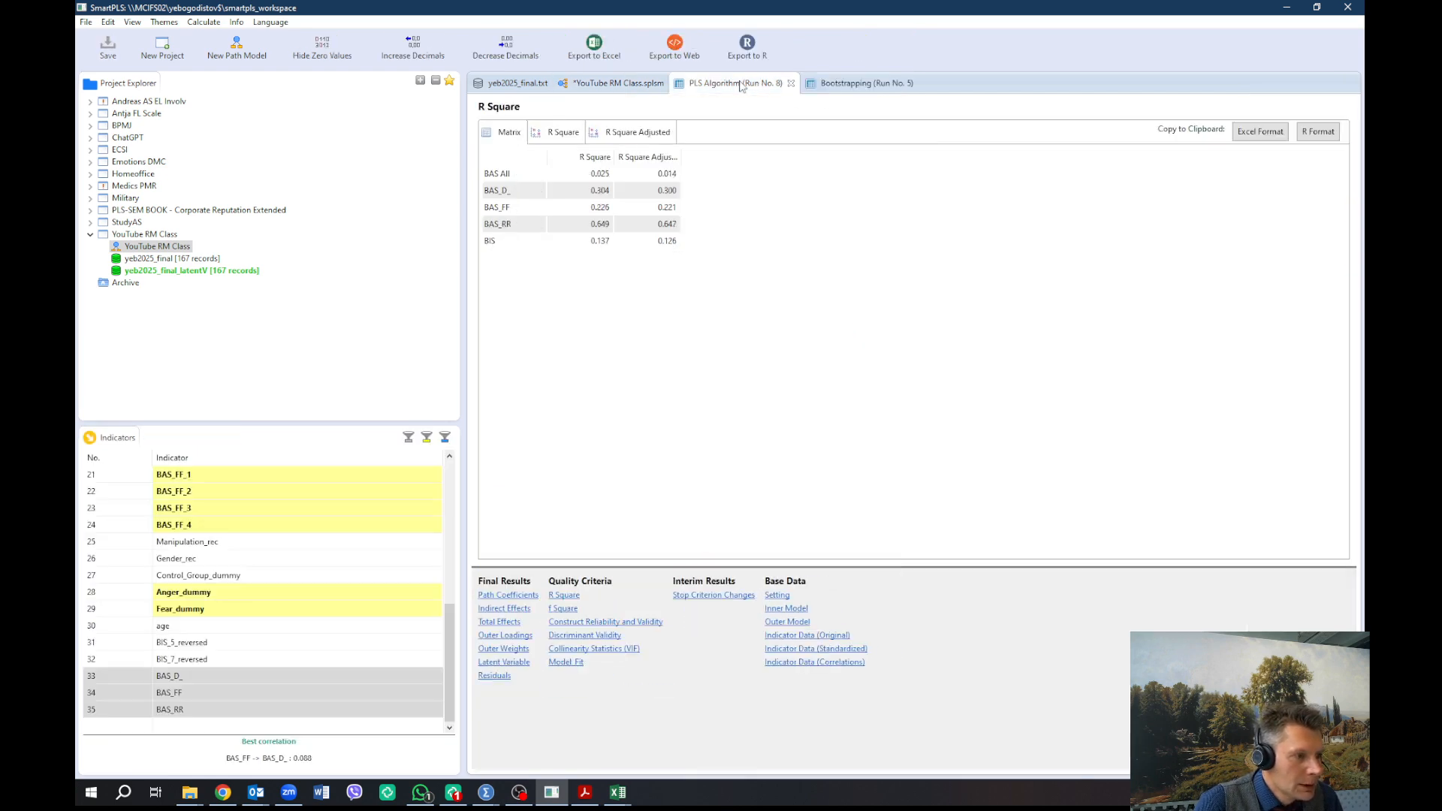
click(506, 663)
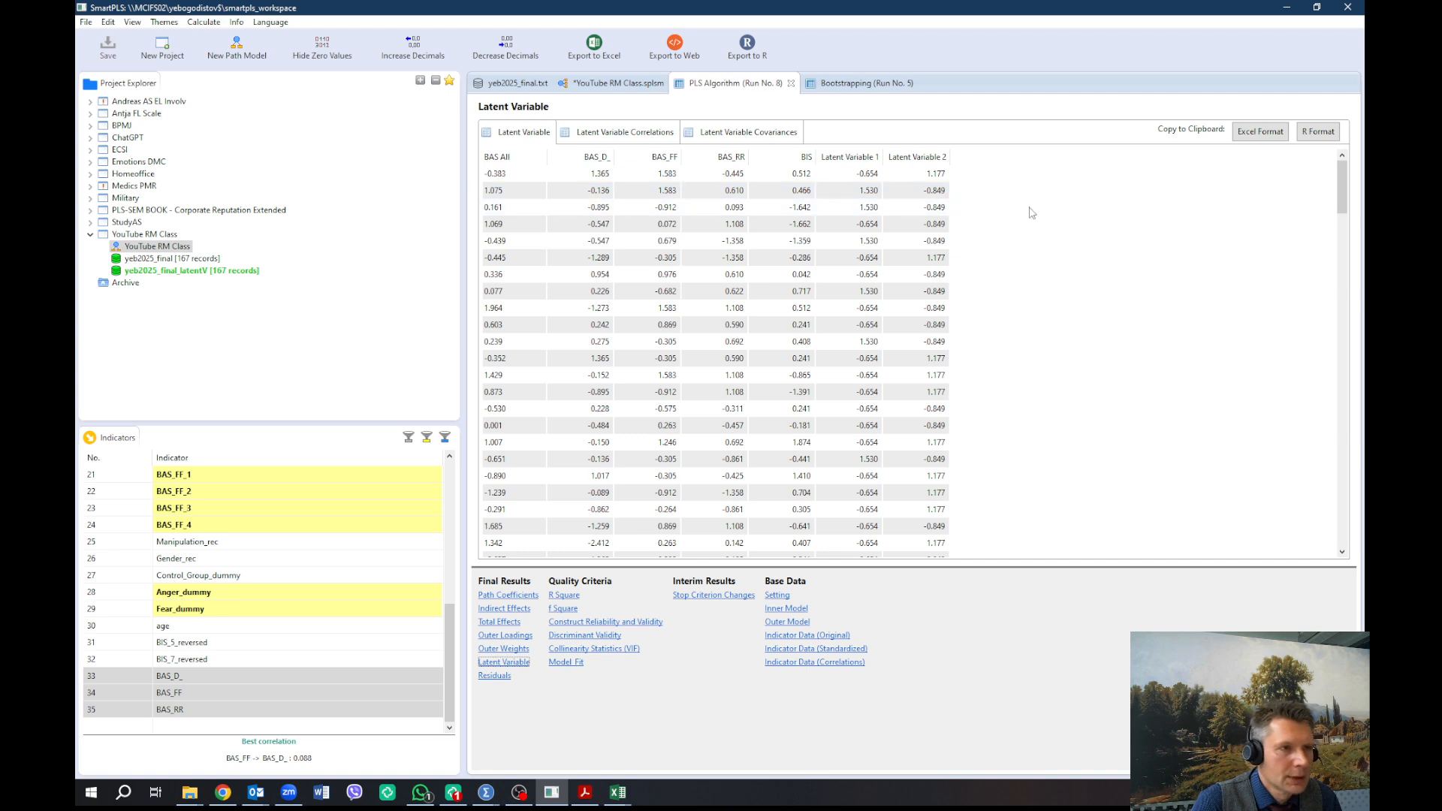
click(1252, 134)
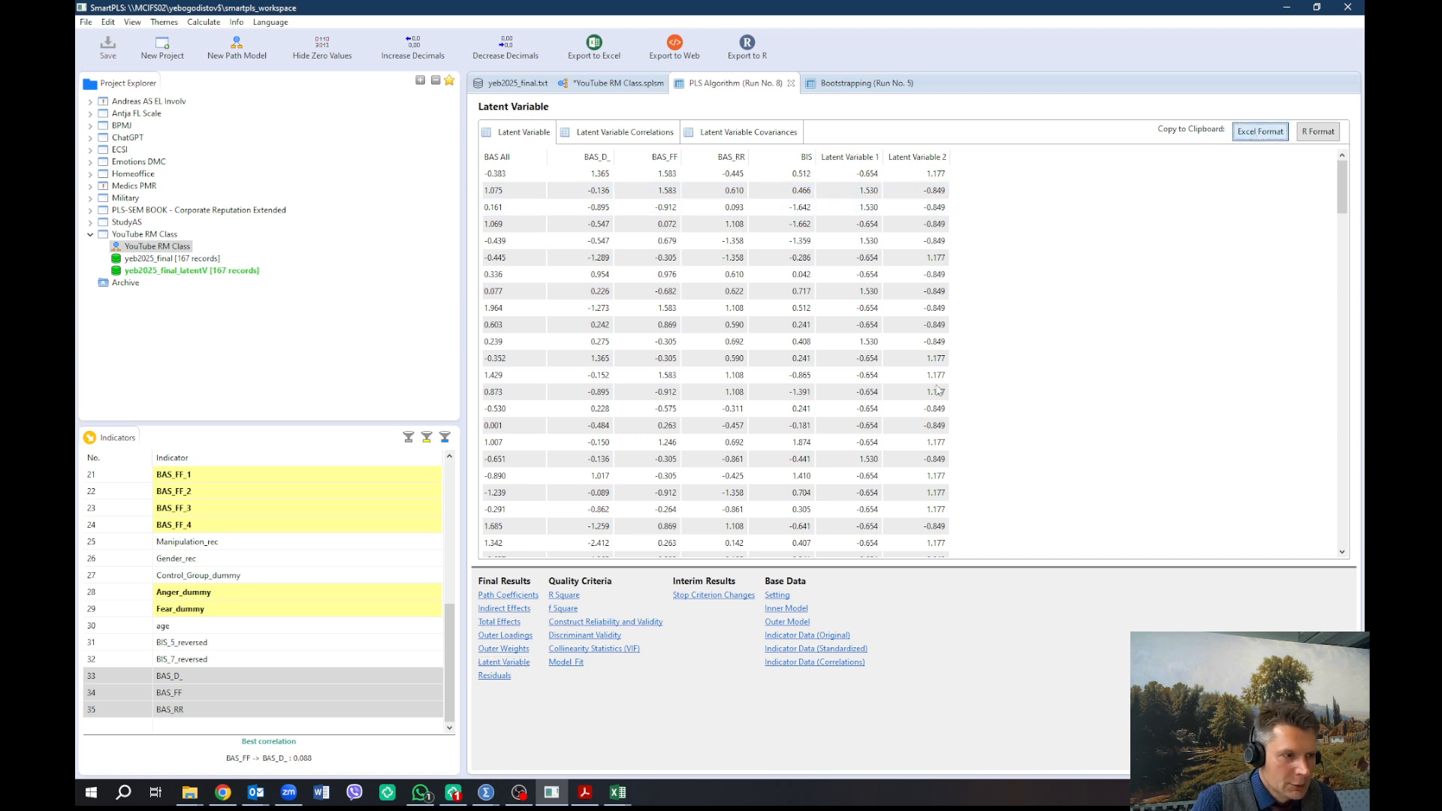
Step: Switch to the Mappe1 workbook in Excel and select the BAS_D_, BAS_FF and BAS_RR columns (B to D)
click(610, 804)
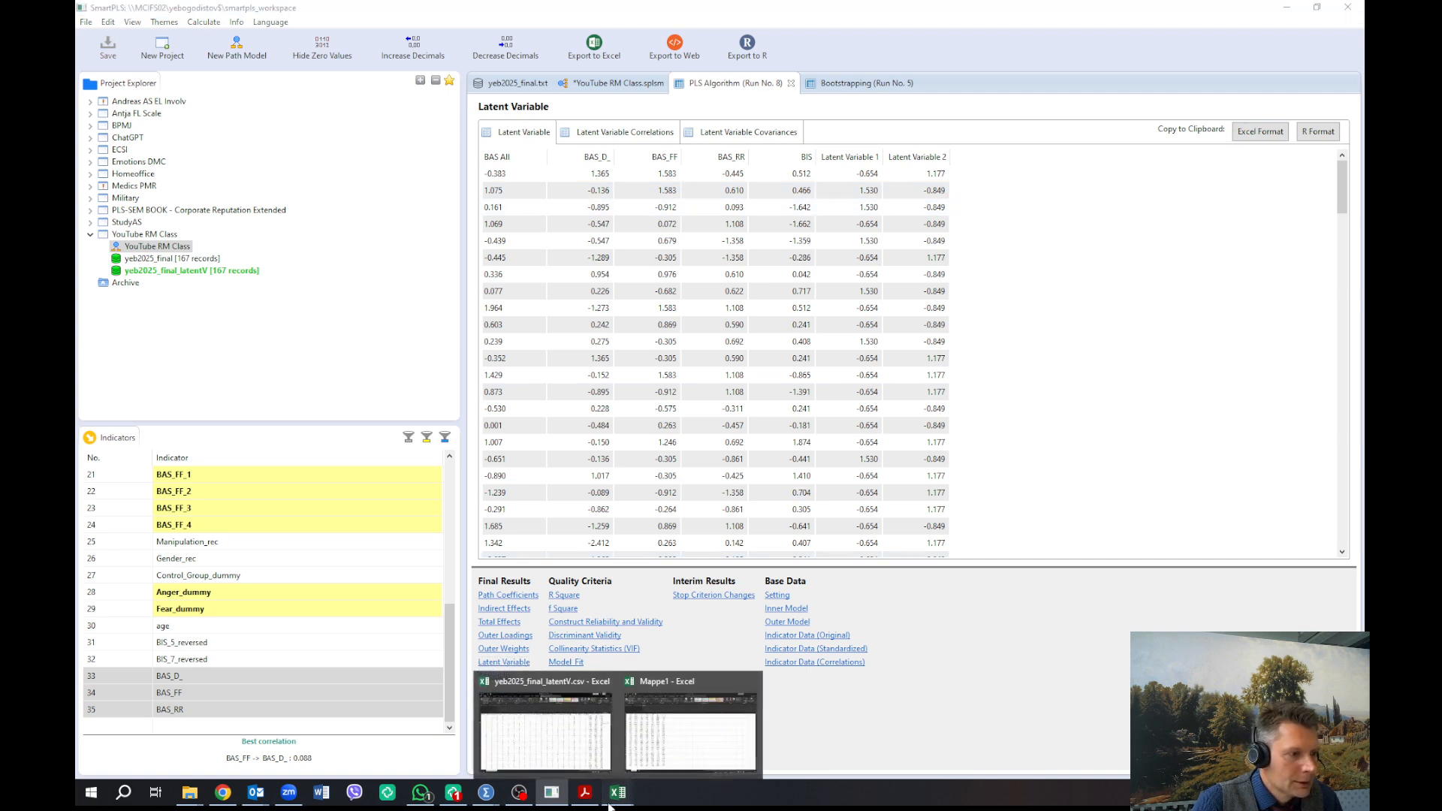
click(689, 730)
scroll(592, 509, up, 20)
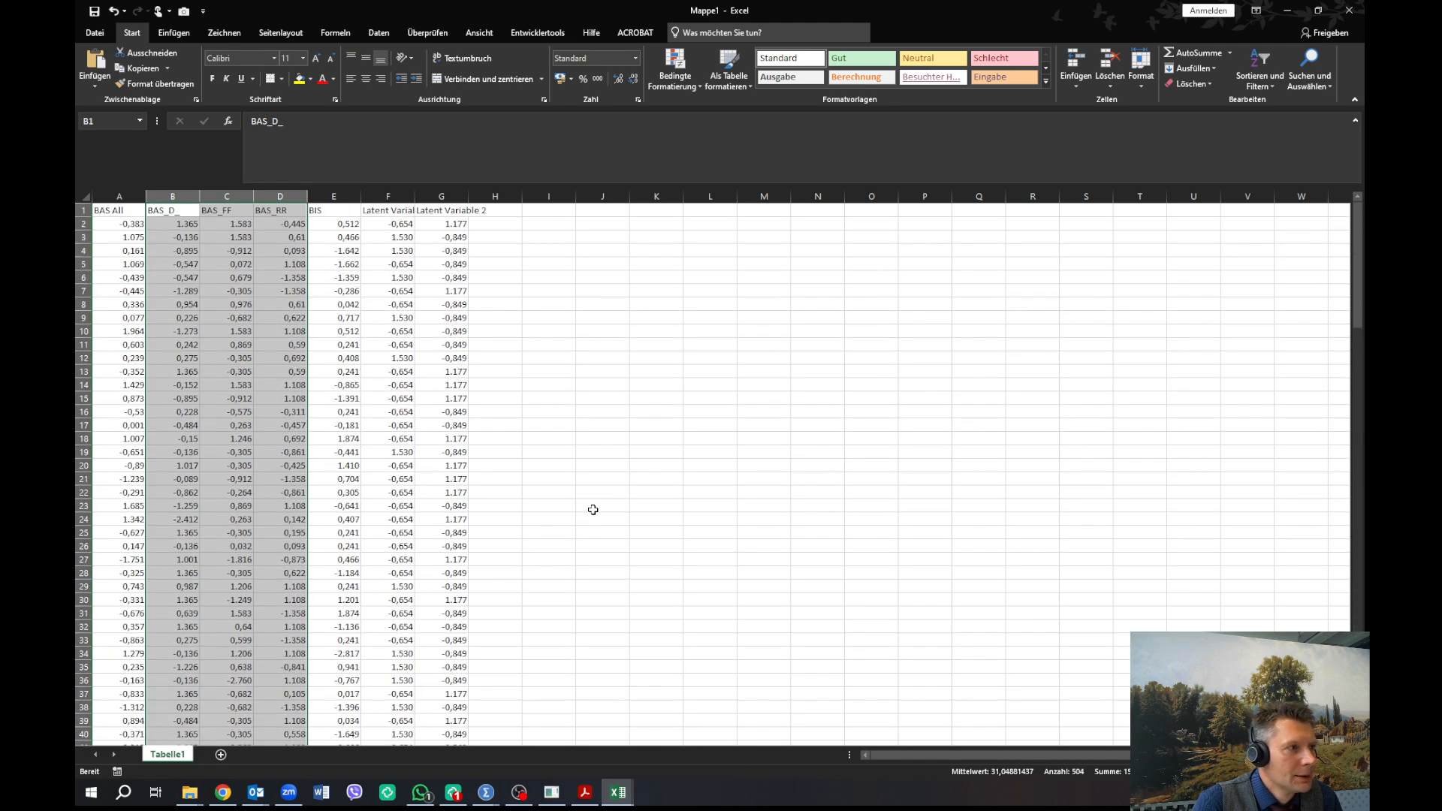
click(194, 224)
drag(172, 212, 266, 249)
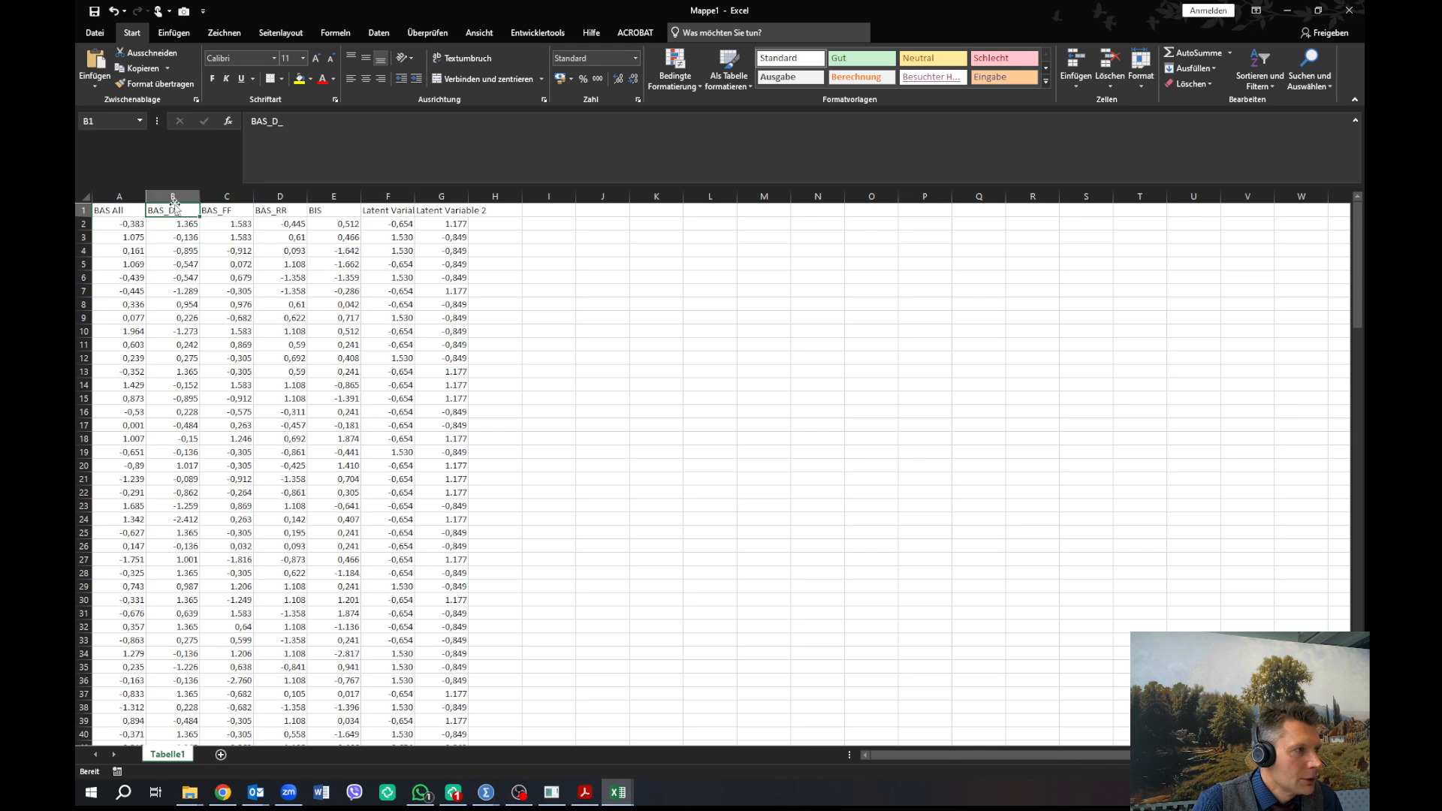
drag(172, 196, 277, 200)
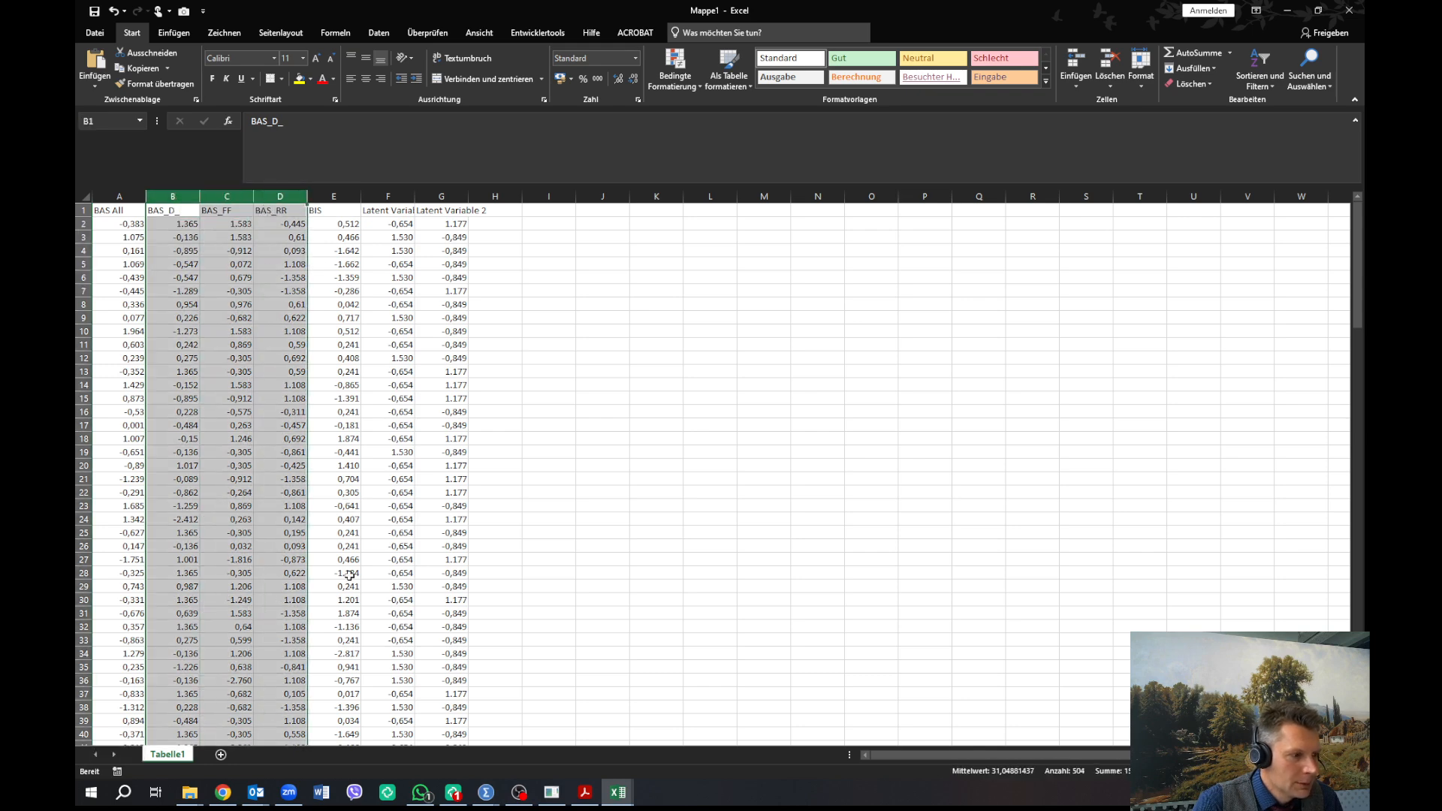
Step: Switch to the yeb2025_final_latentV.csv workbook and select the BAS_D_ header in cell AG1
click(617, 792)
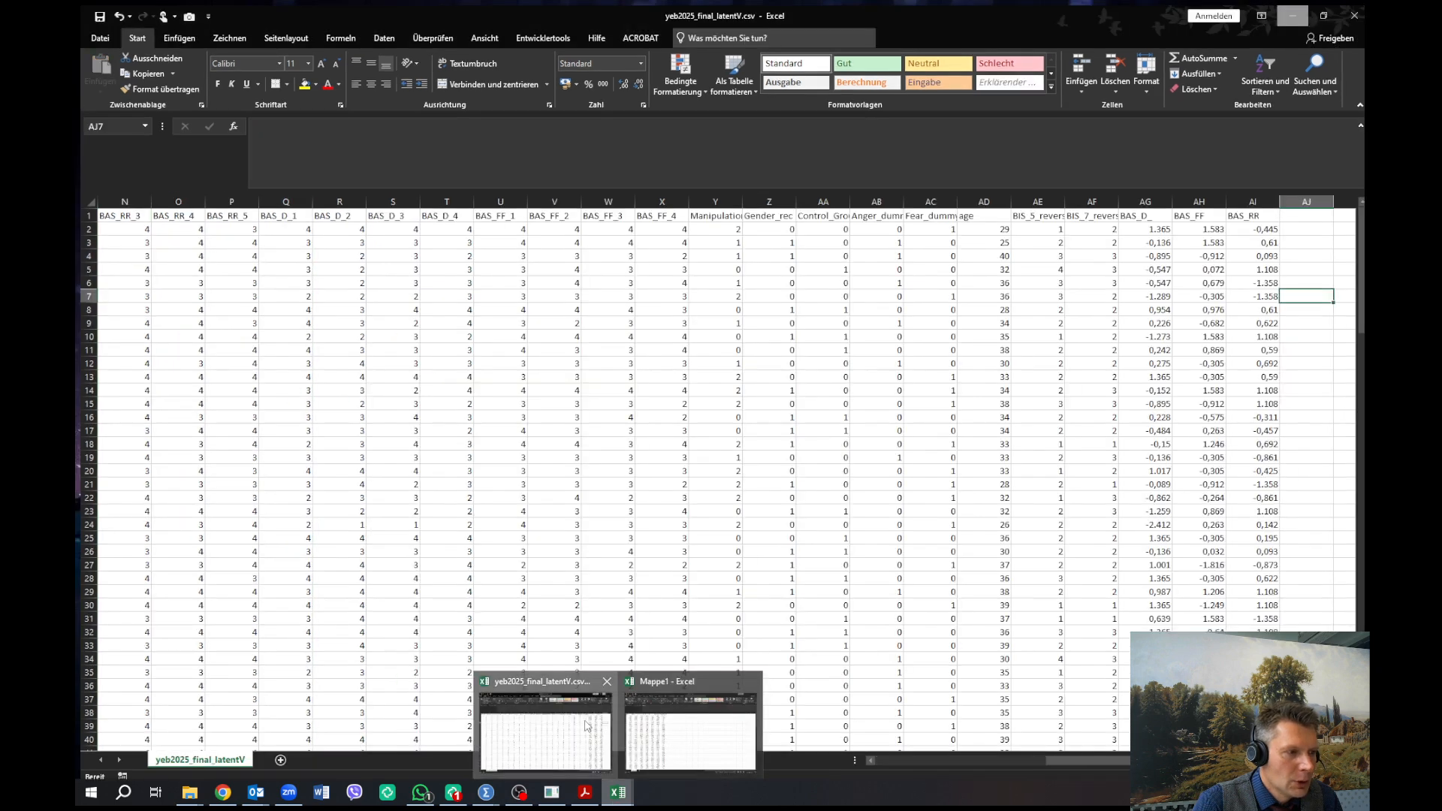
click(600, 751)
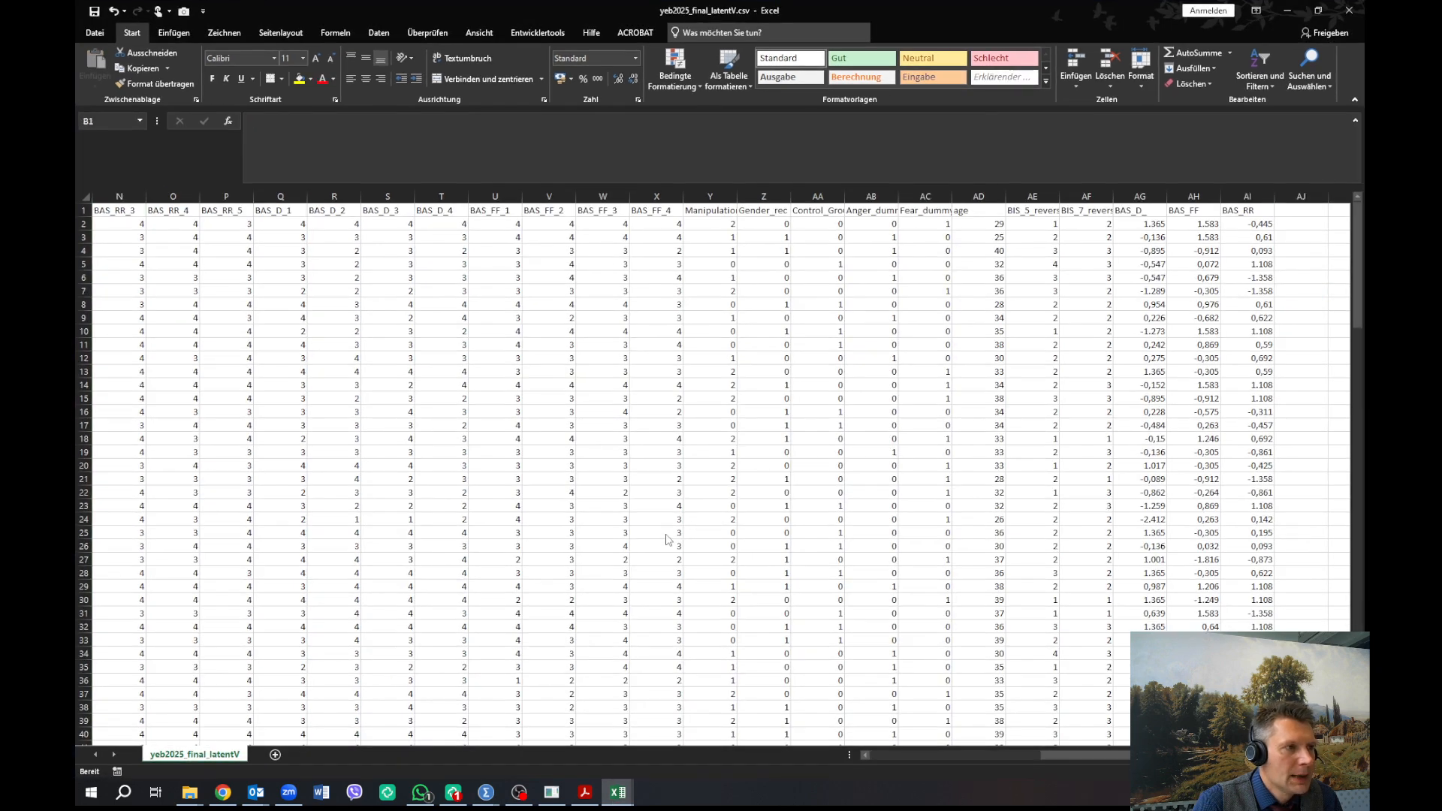
click(1125, 209)
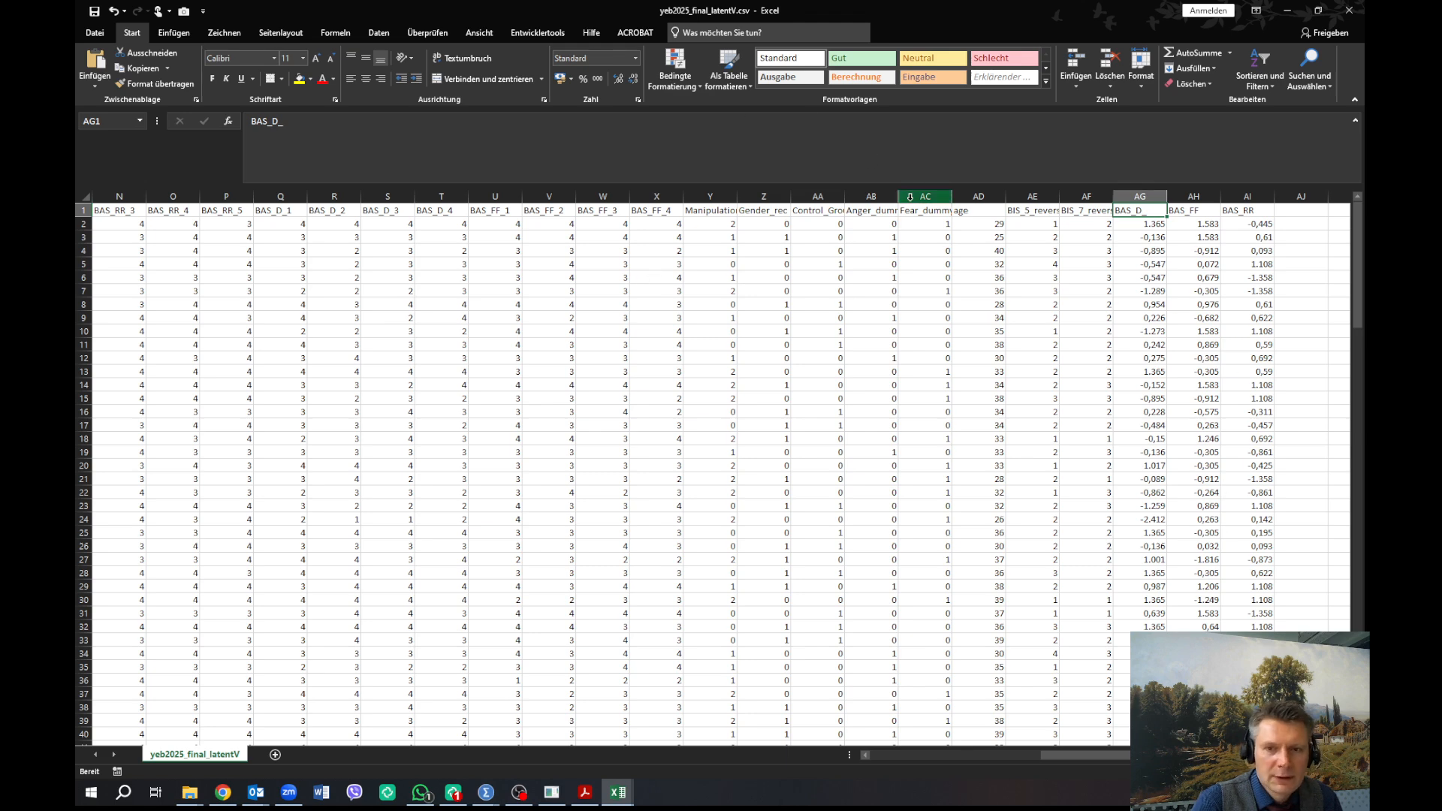
Step: Examine the file types available for saving yeb2025_final_latentV.csv in the SmartPLS folder, and leave without saving
click(106, 34)
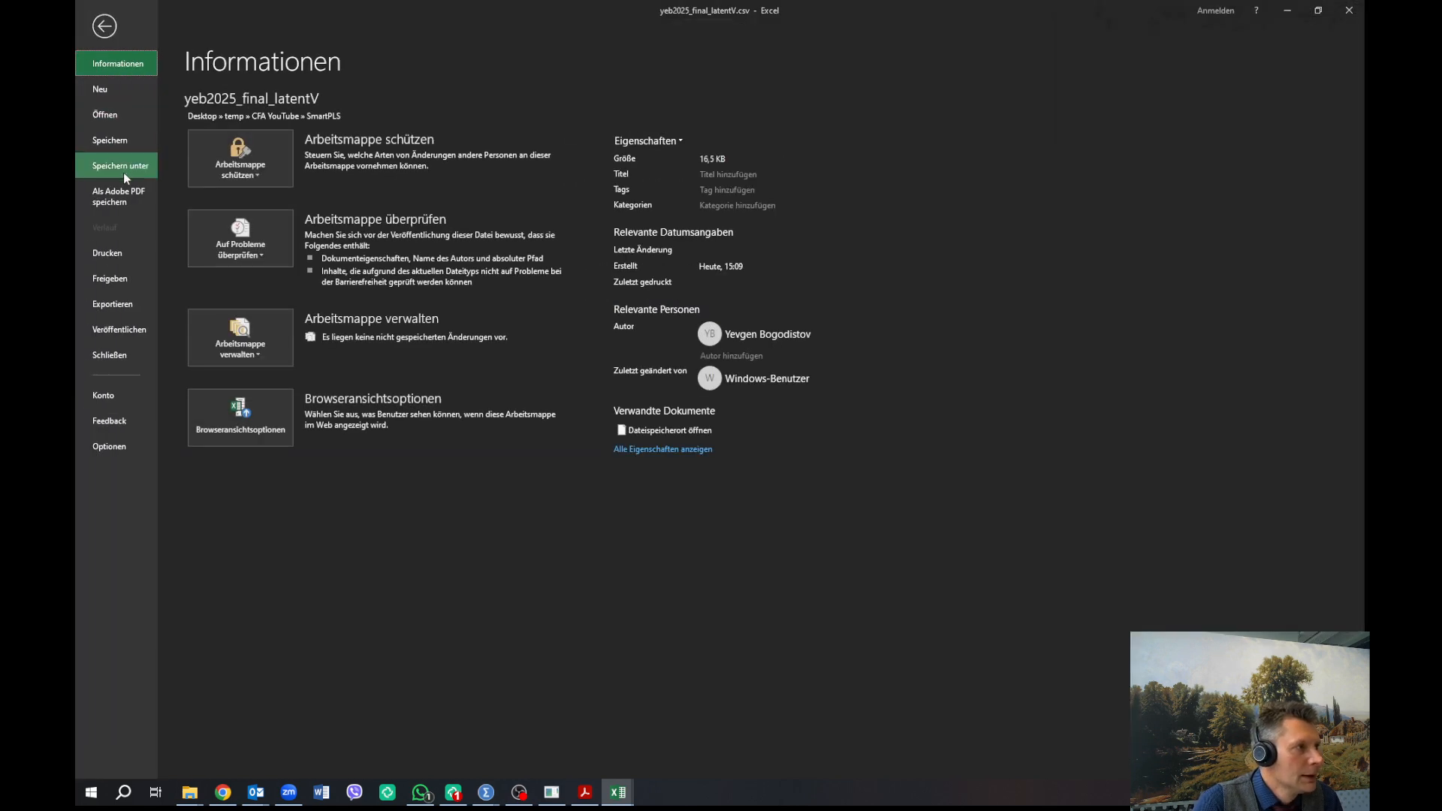
click(124, 171)
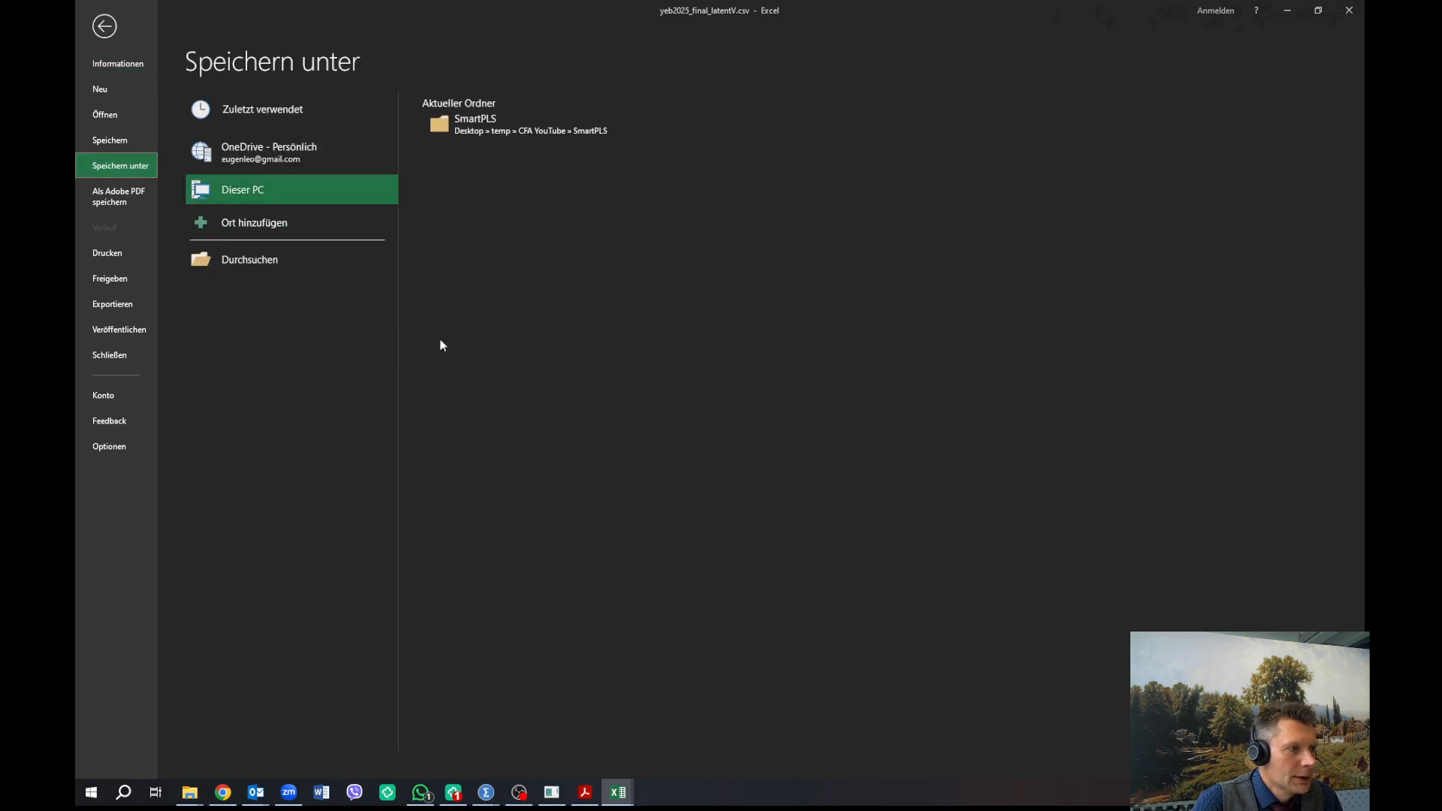
click(528, 123)
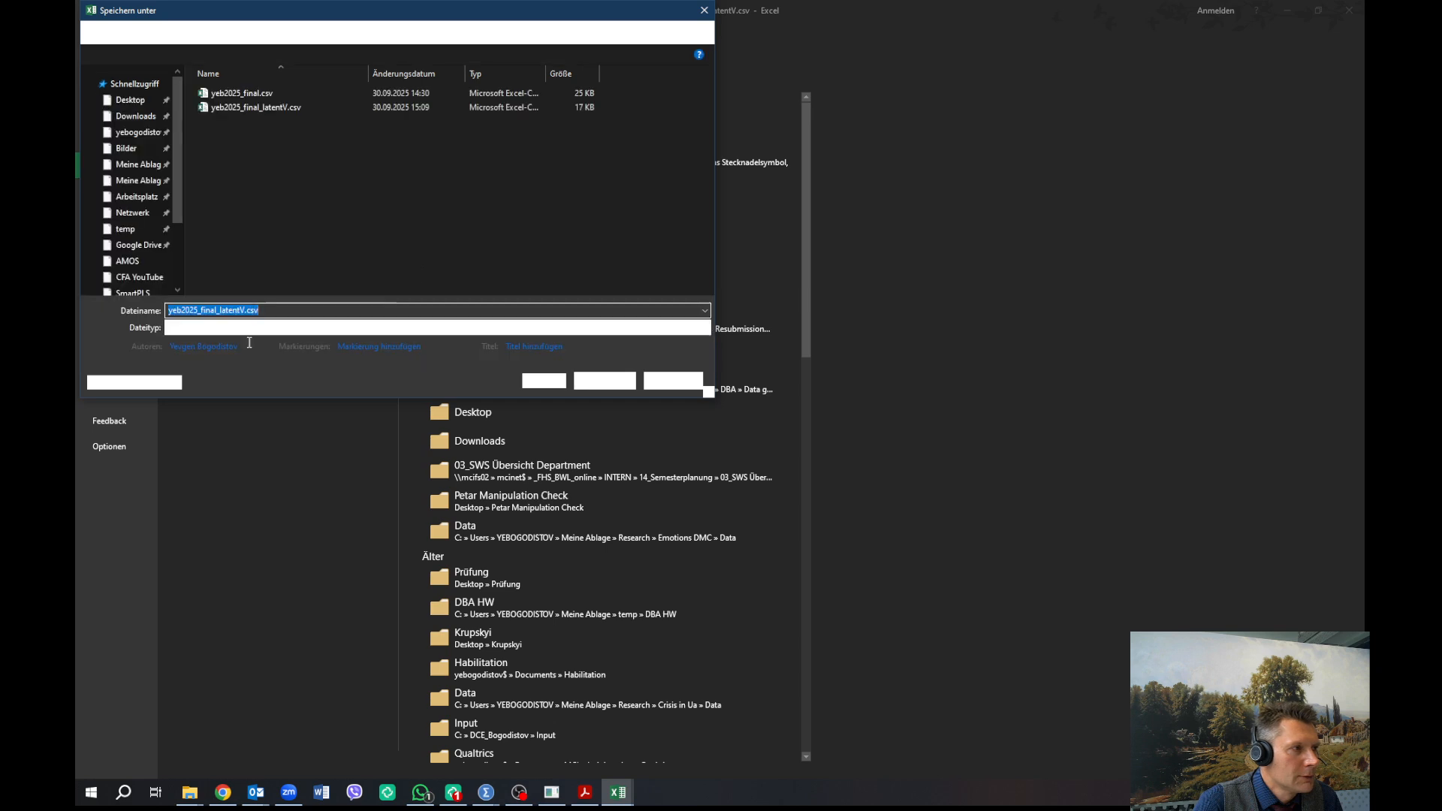
click(255, 330)
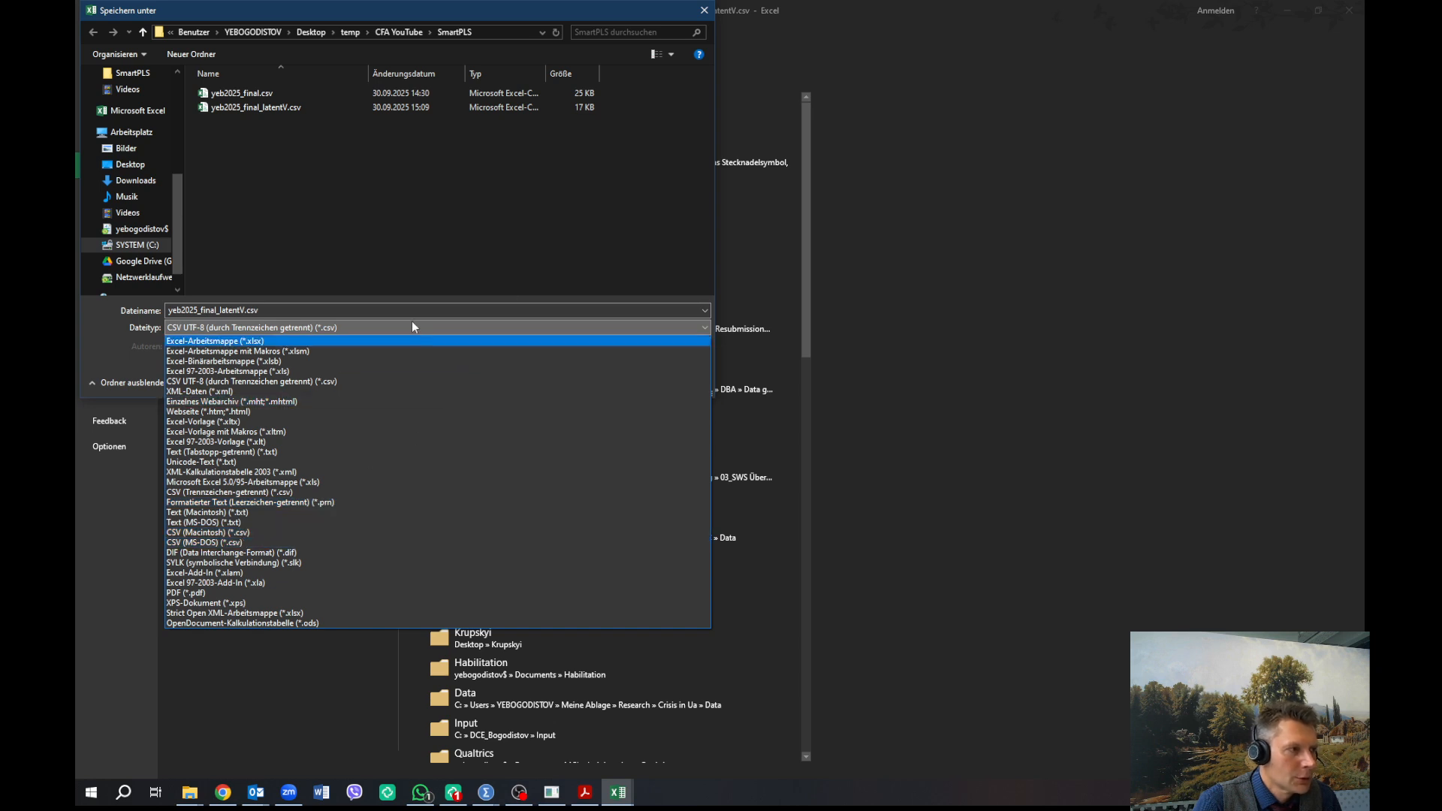
click(631, 264)
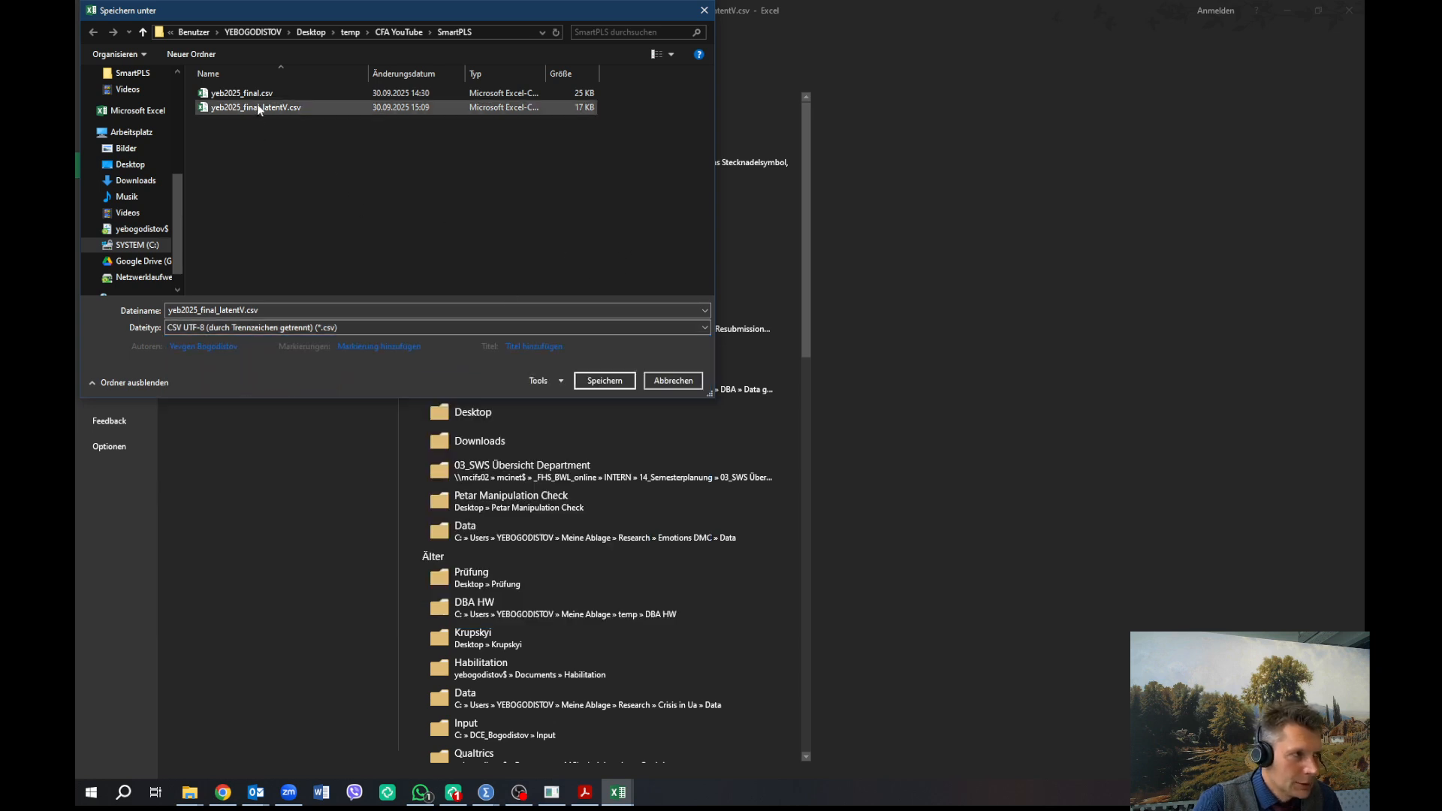
click(679, 384)
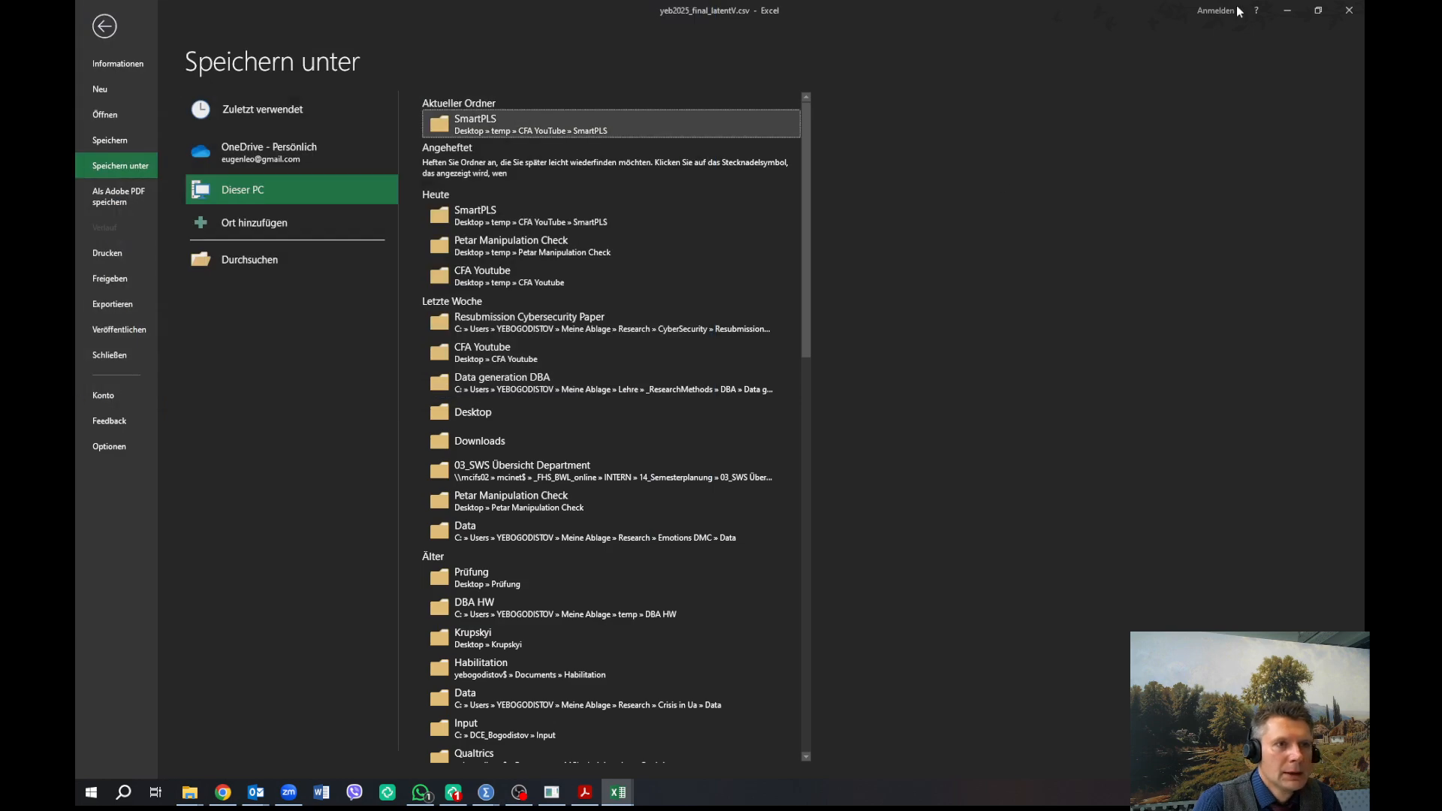
Step: Switch back to SmartPLS and try to import the yeb2025_final_latentV.csv data file into the YouTube RM Class project
click(1287, 10)
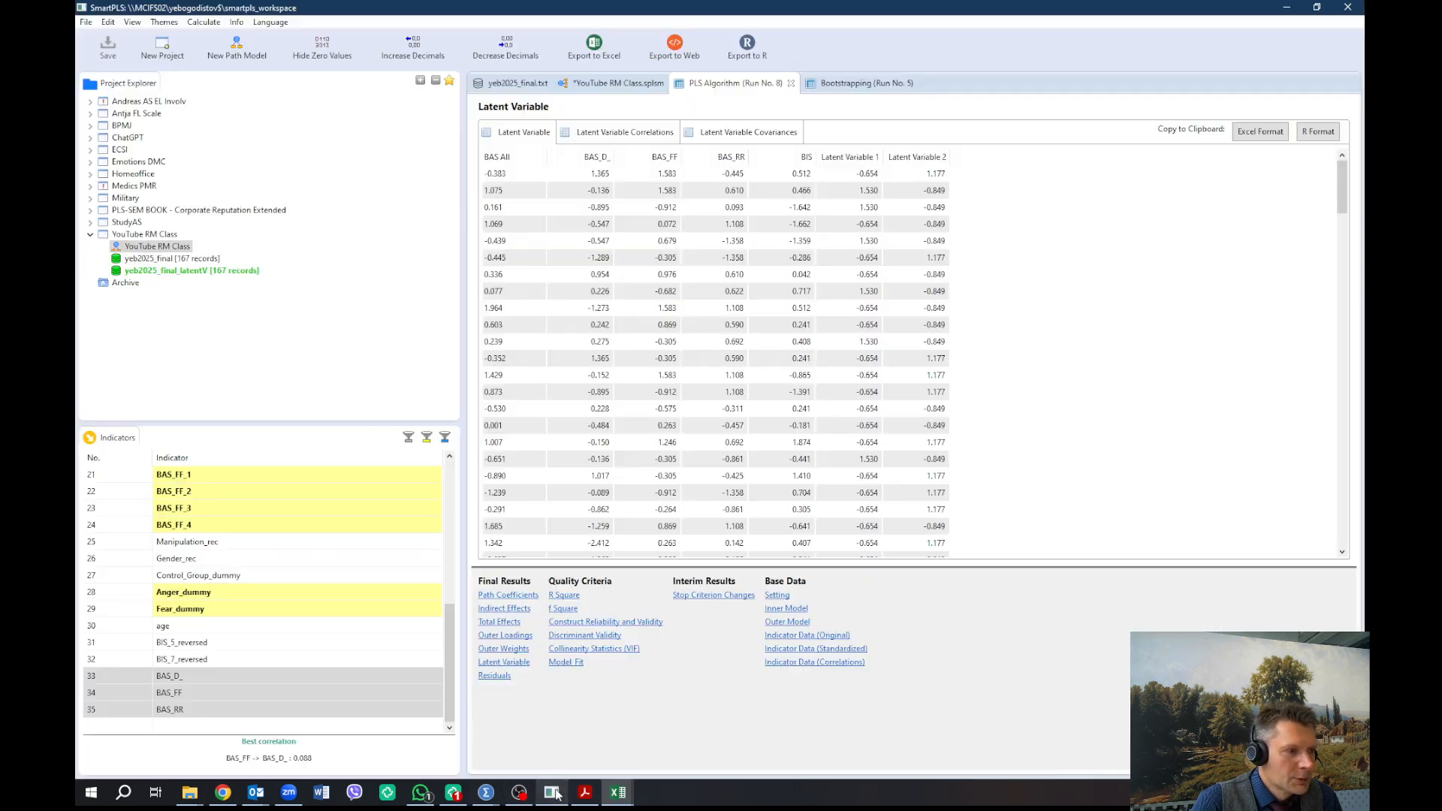
click(551, 792)
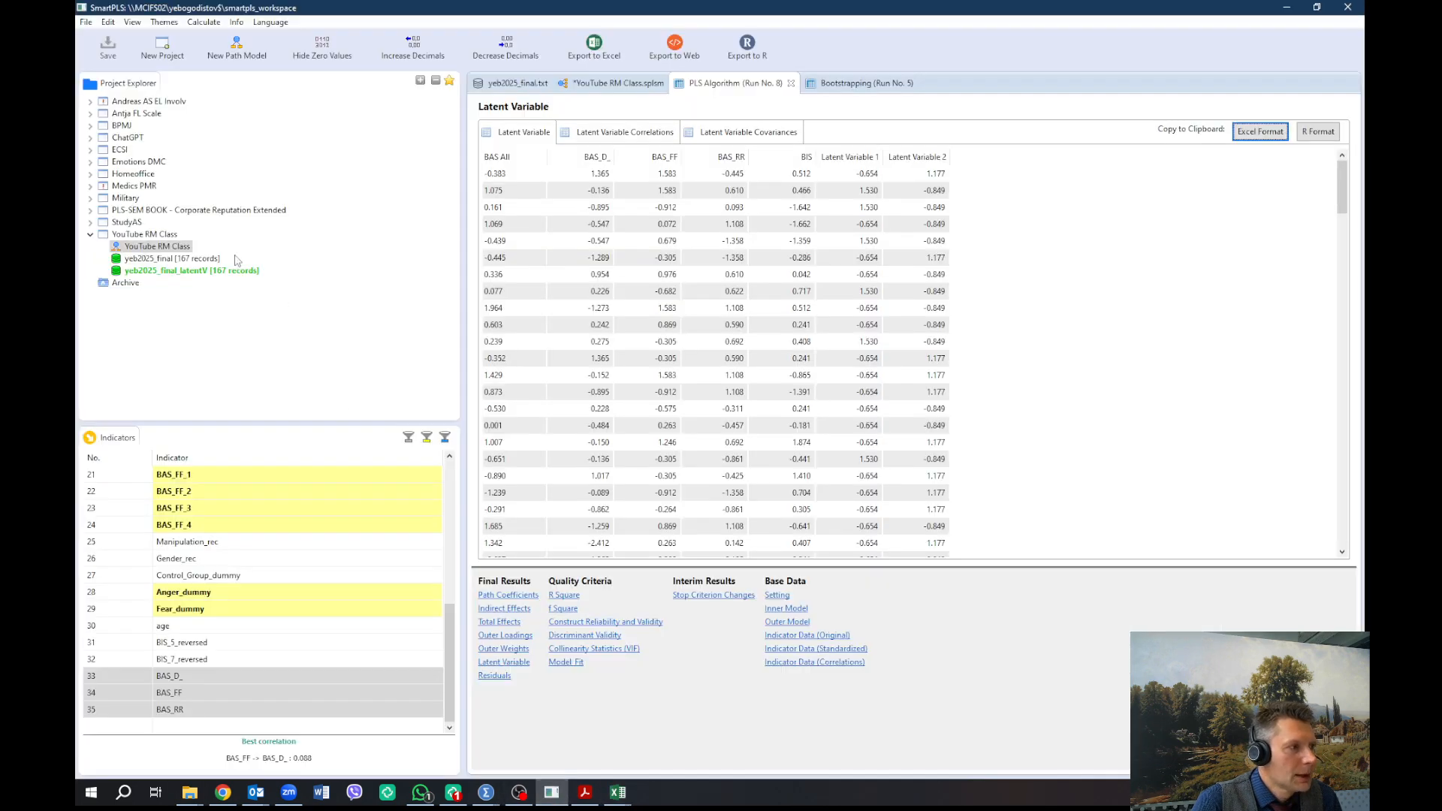
right_click(198, 259)
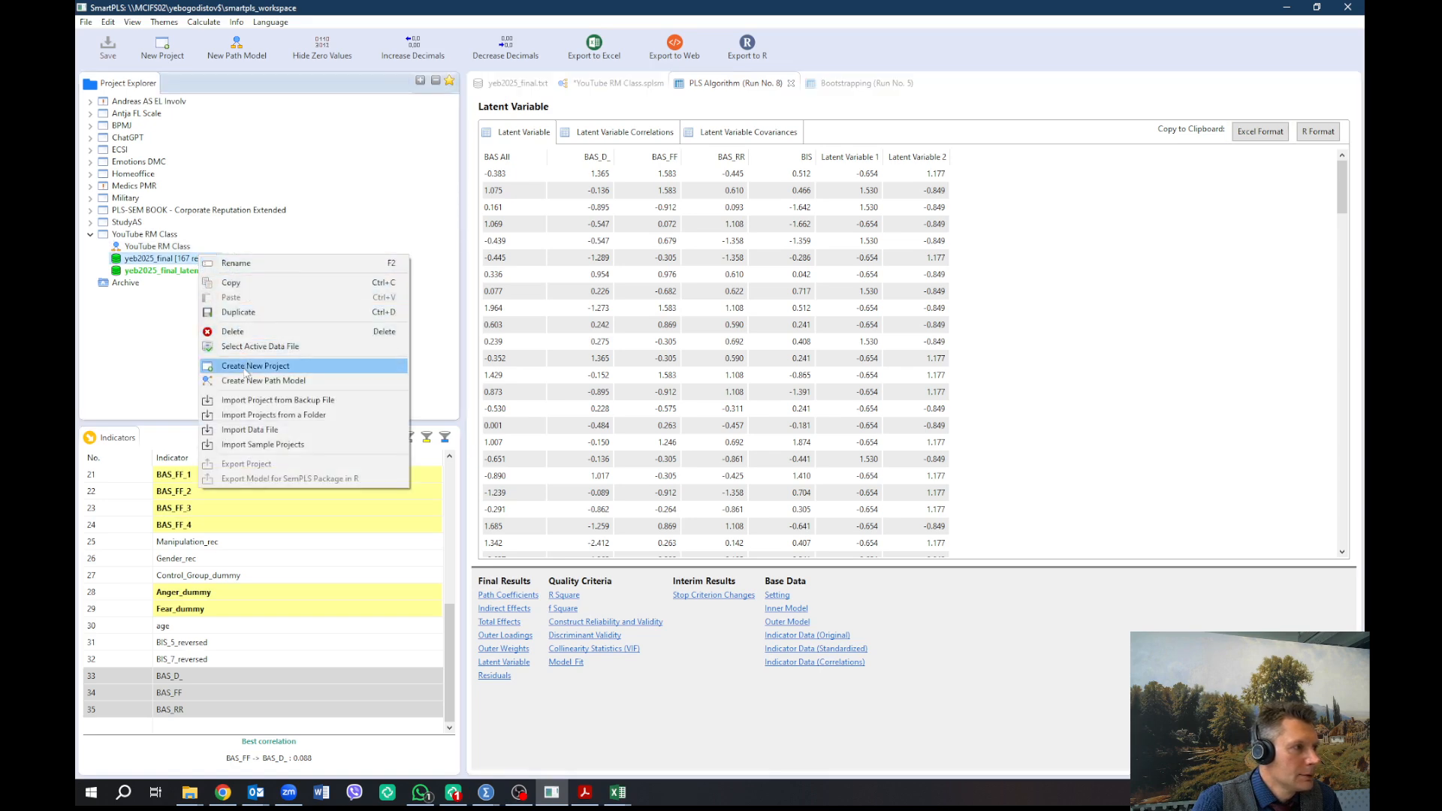
click(255, 430)
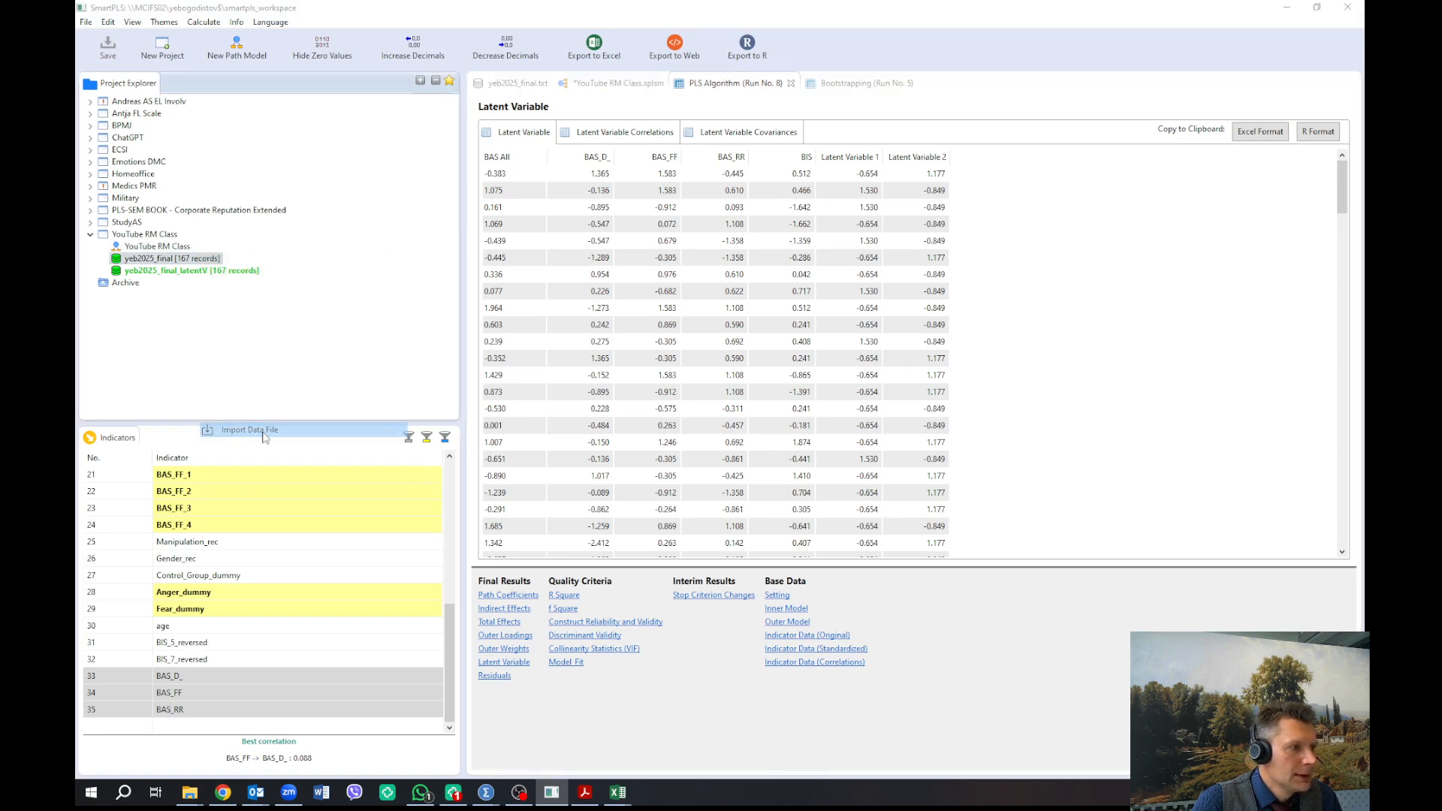
click(277, 137)
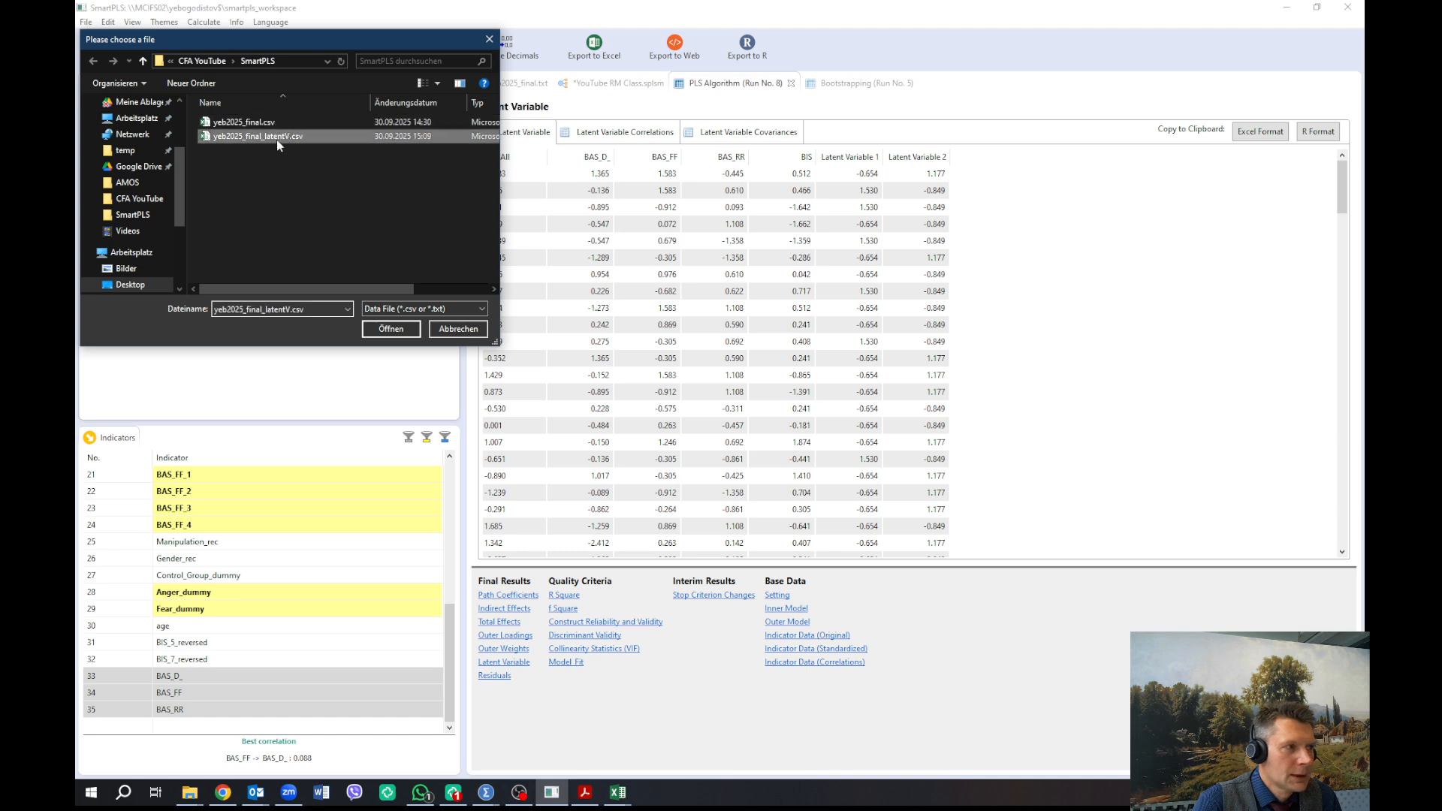
click(416, 335)
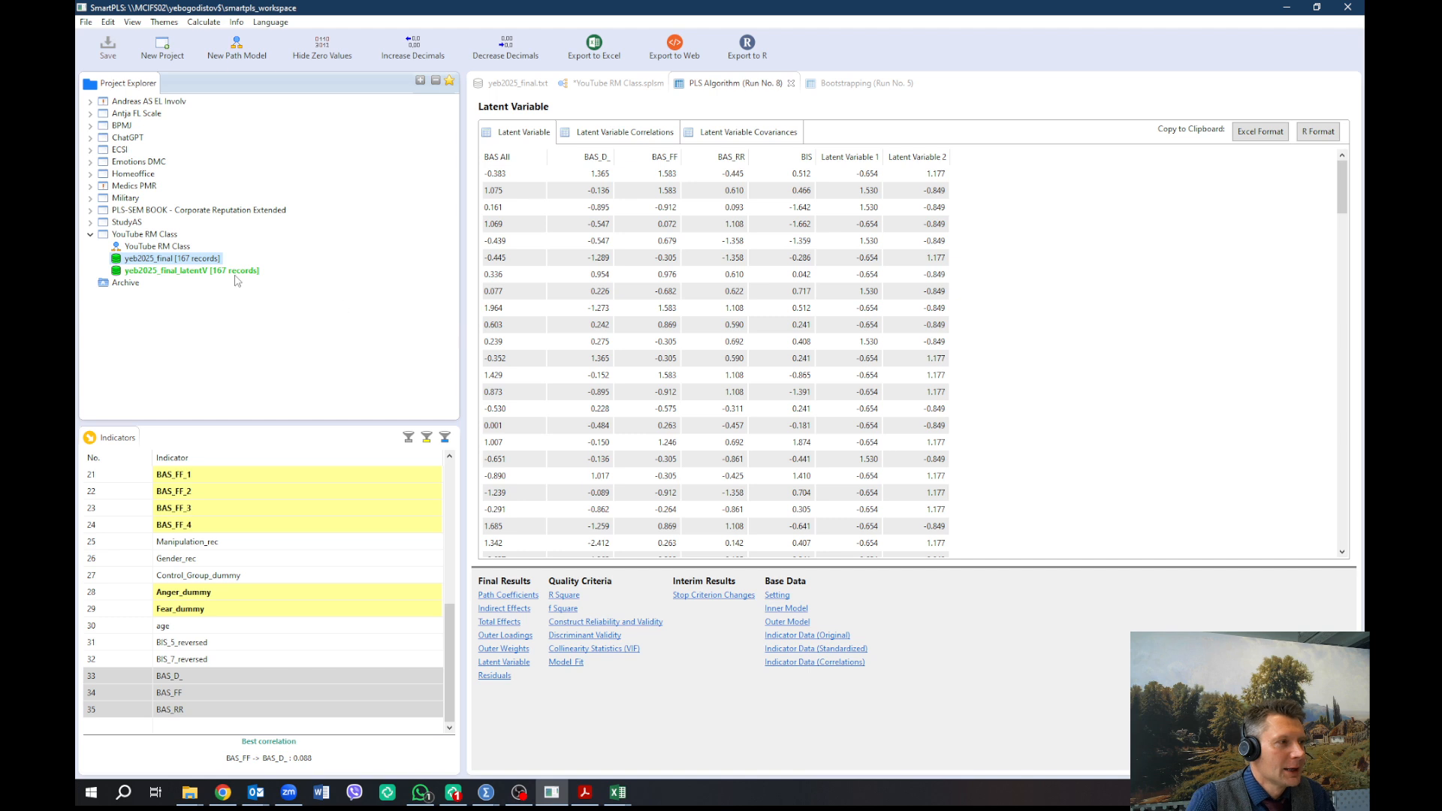
Step: Set yeb2025_final_latentV as the project's active data file and return to the YouTube RM Class path model
right_click(223, 271)
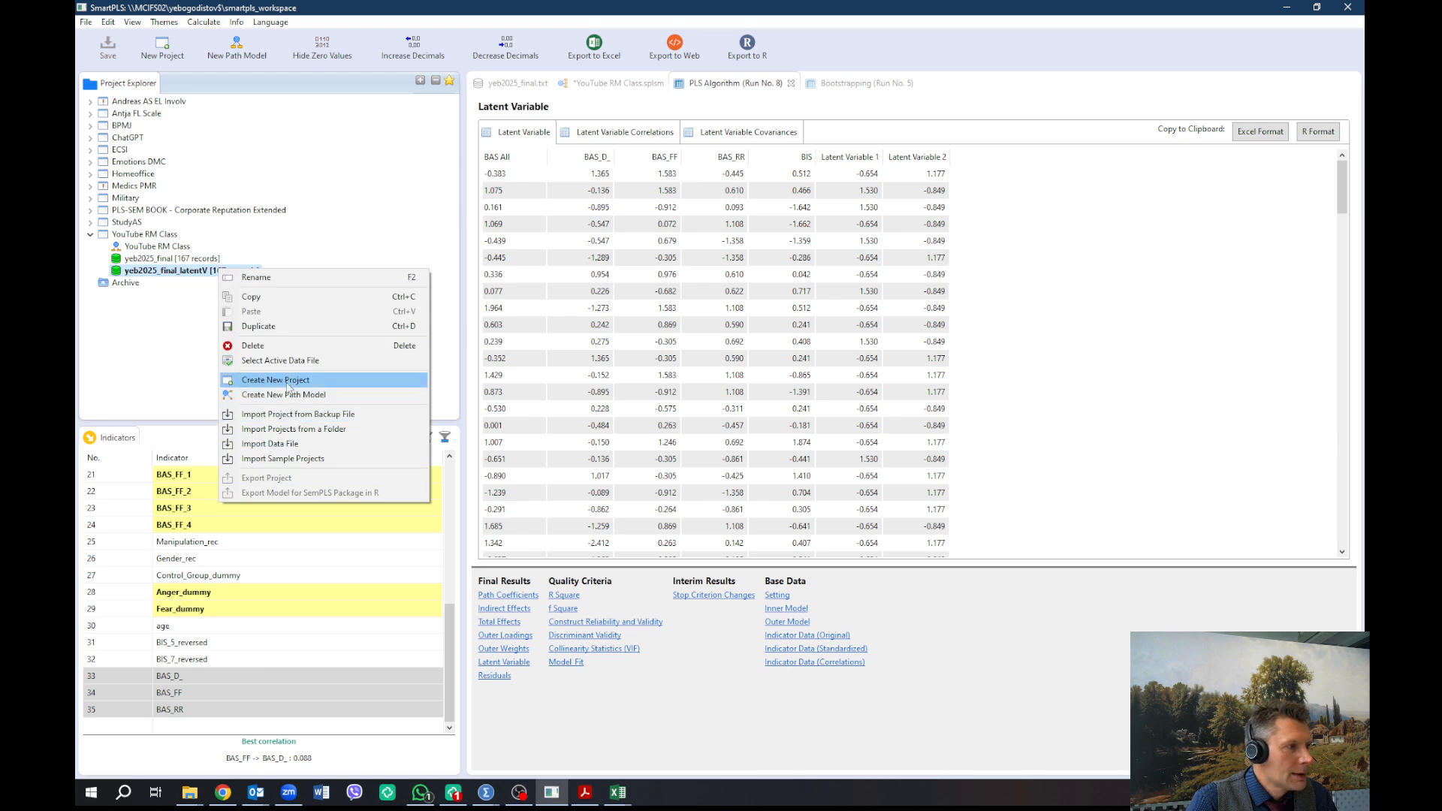
click(295, 360)
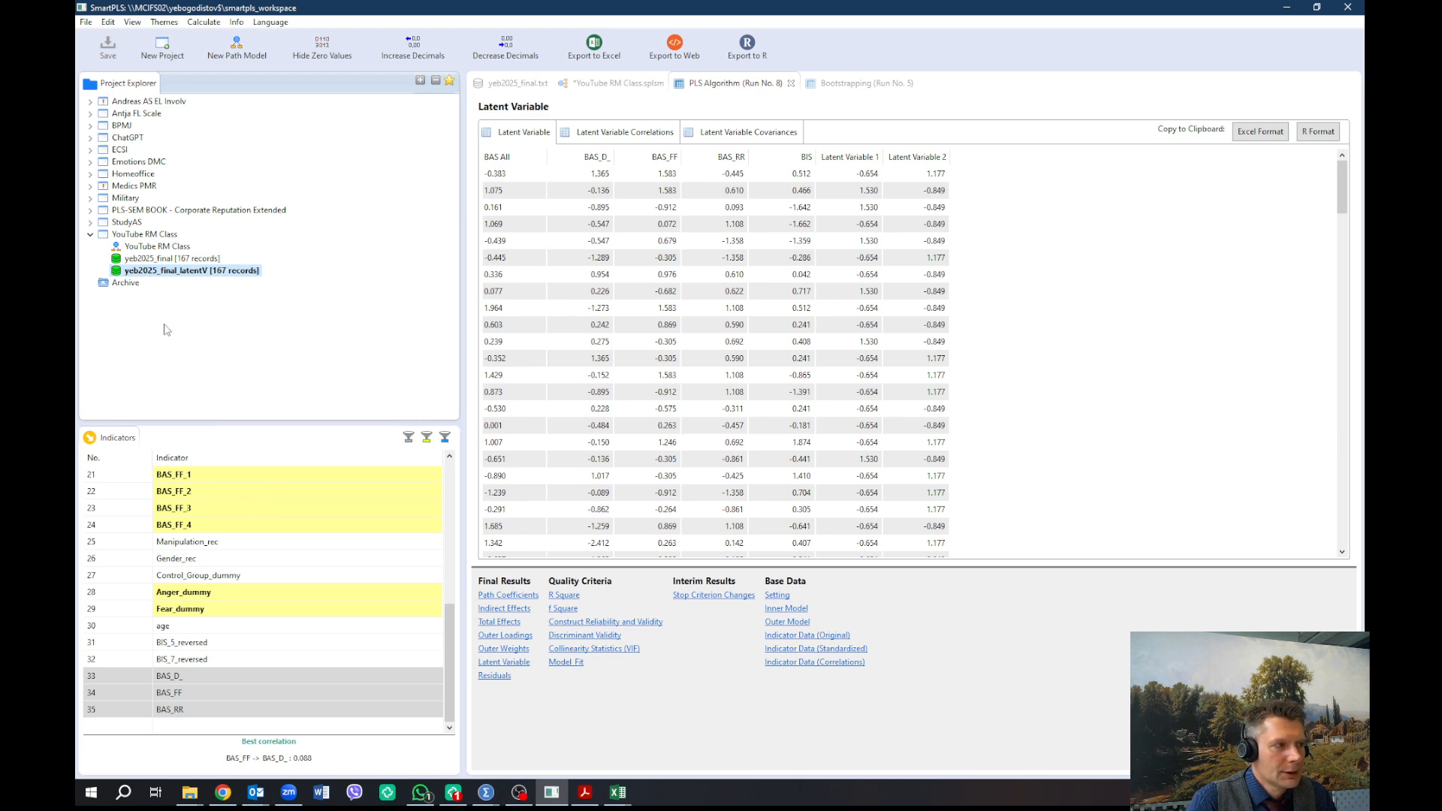
click(612, 83)
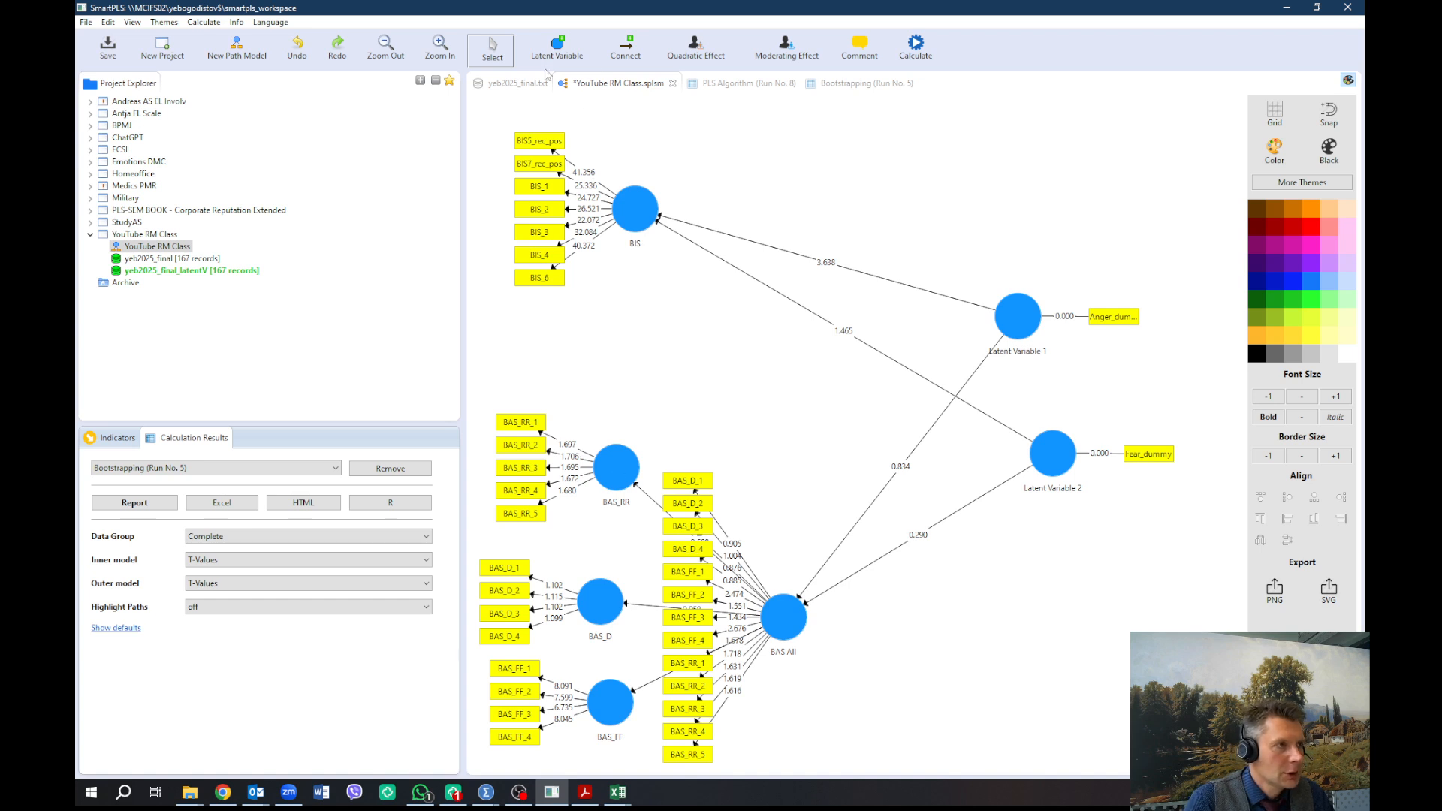
Step: Delete the lower-order latent variables BAS_RR, BAS_D and BAS_FF together with their indicators from the path model
click(612, 484)
key(Delete)
click(600, 601)
key(Delete)
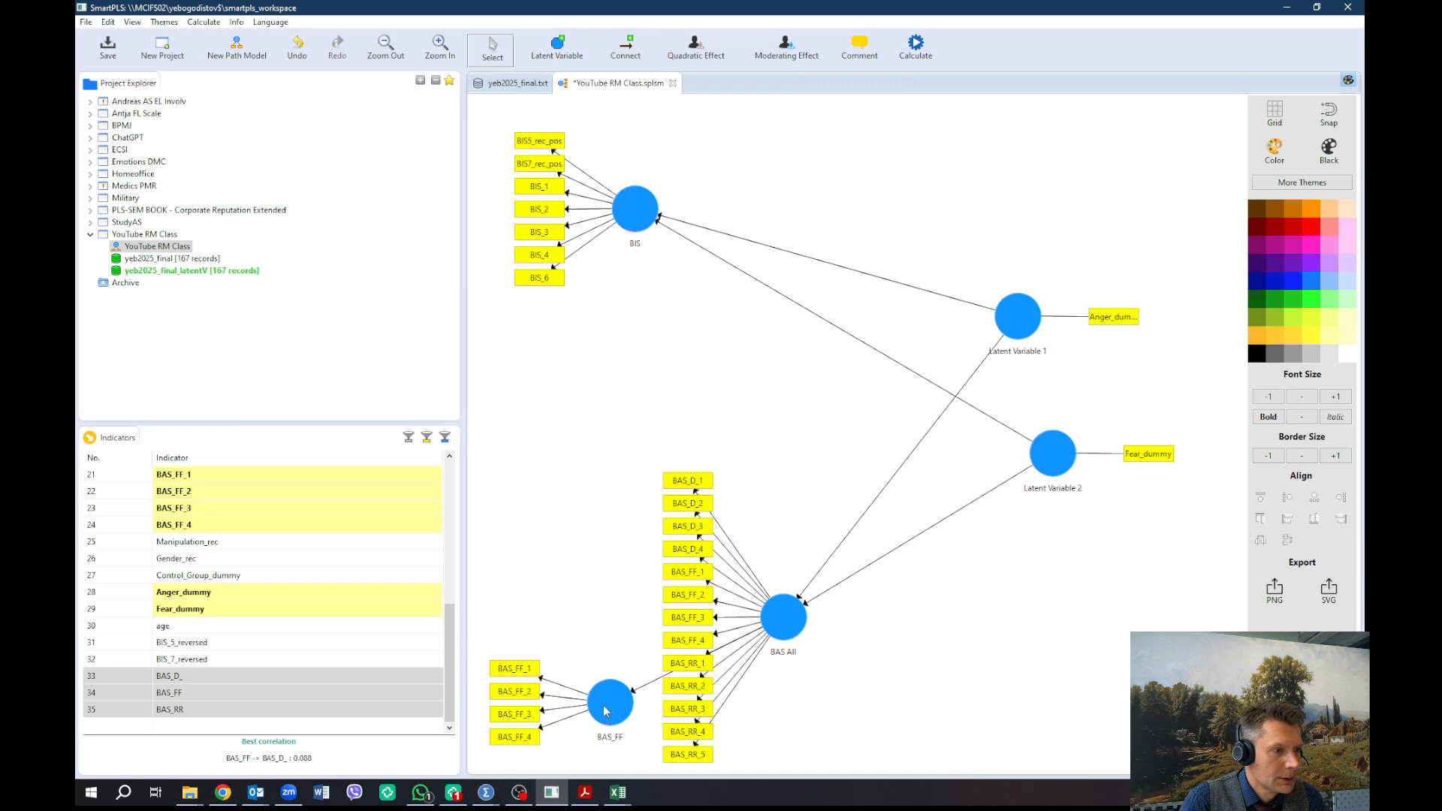
click(609, 699)
key(Delete)
Step: Remove the indicators BAS_D_1 to BAS_D_4 from the BAS All construct
click(686, 485)
key(Delete)
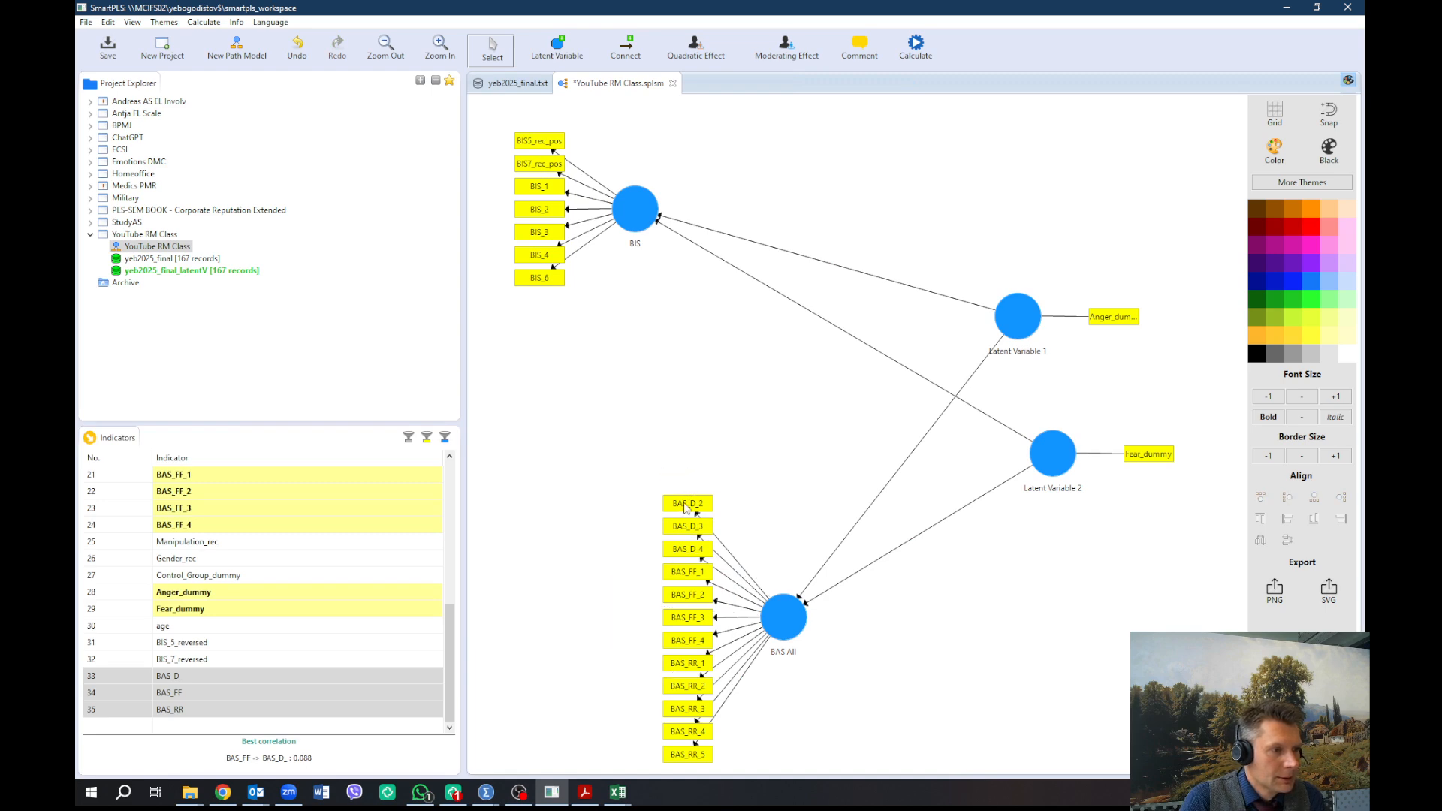
click(686, 507)
key(Delete)
click(687, 528)
key(Delete)
click(687, 549)
key(Delete)
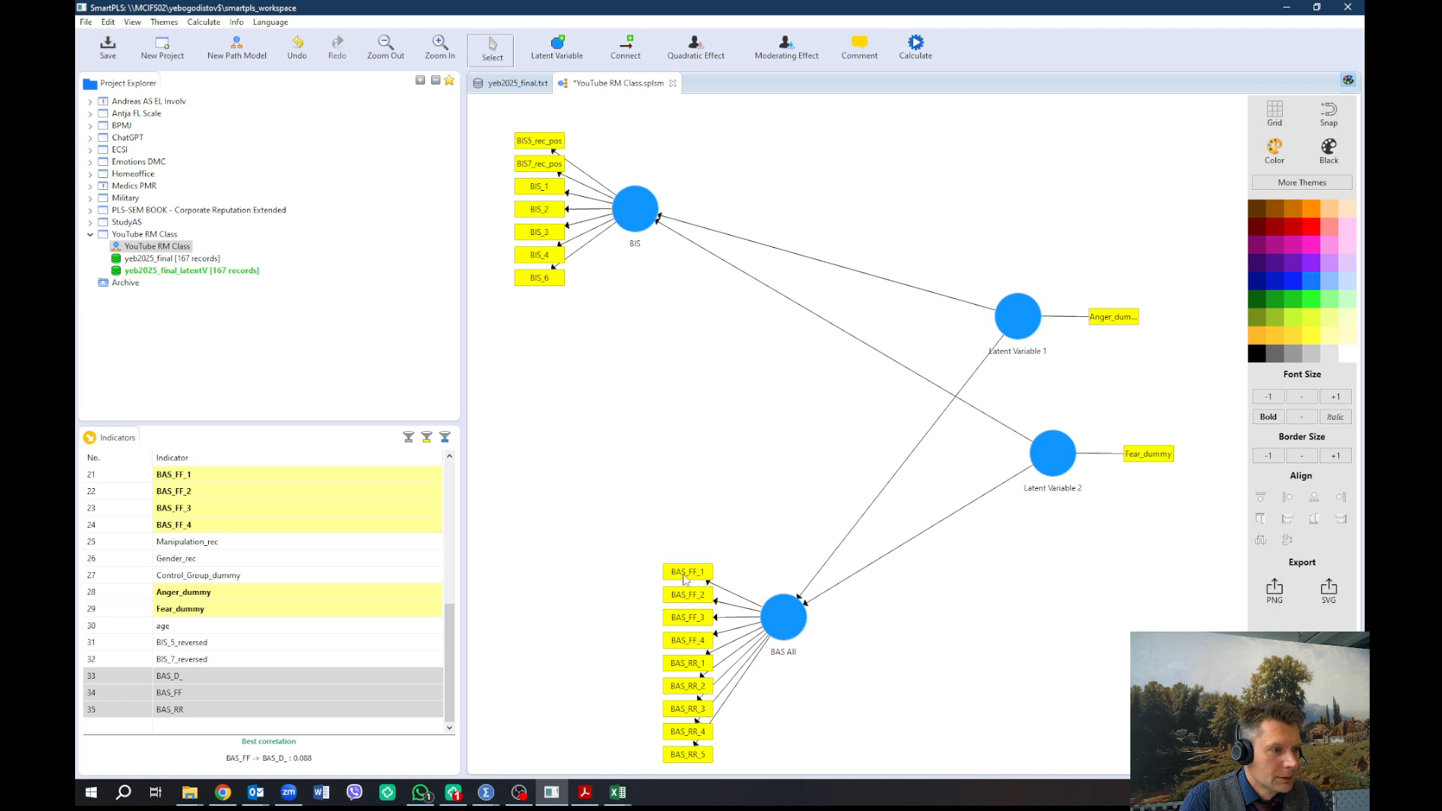
Step: Remove the indicators BAS_FF_1 to BAS_FF_4 from the BAS All construct
click(688, 572)
key(Delete)
click(688, 595)
key(Delete)
click(688, 617)
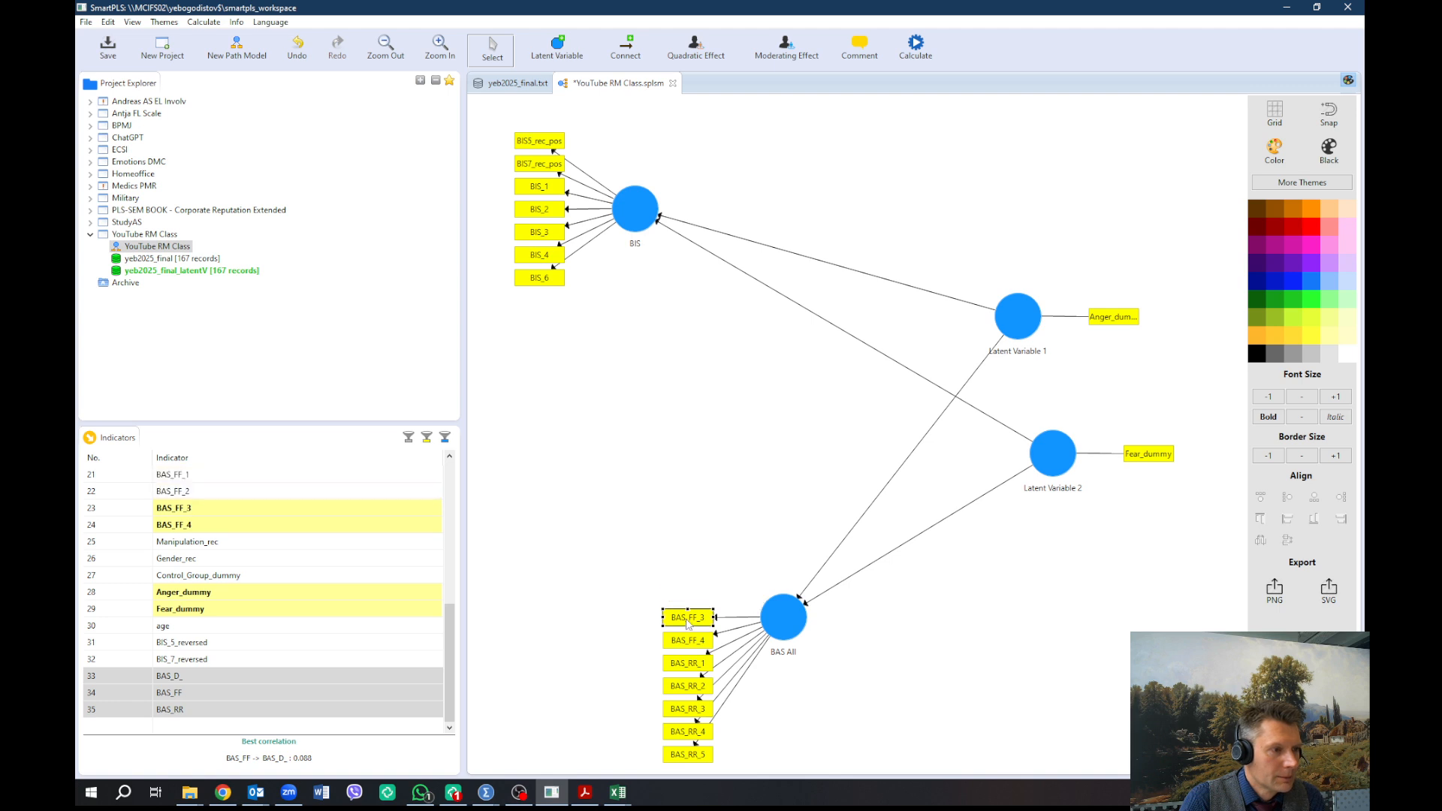
key(Delete)
click(688, 639)
key(Delete)
Step: Remove the indicators BAS_RR_1 to BAS_RR_5 from the BAS All construct
click(686, 662)
key(Delete)
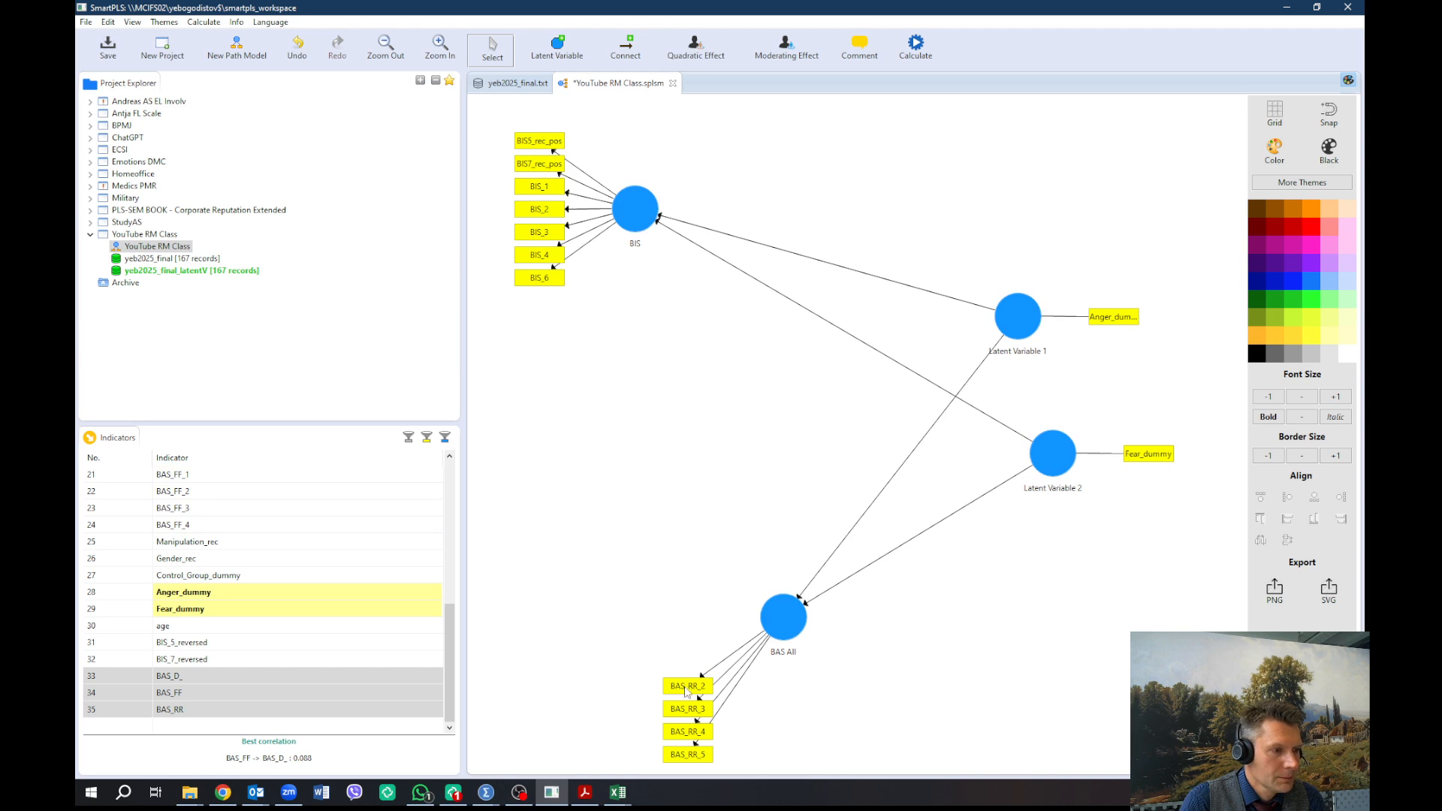
click(686, 685)
key(Delete)
click(685, 714)
key(Delete)
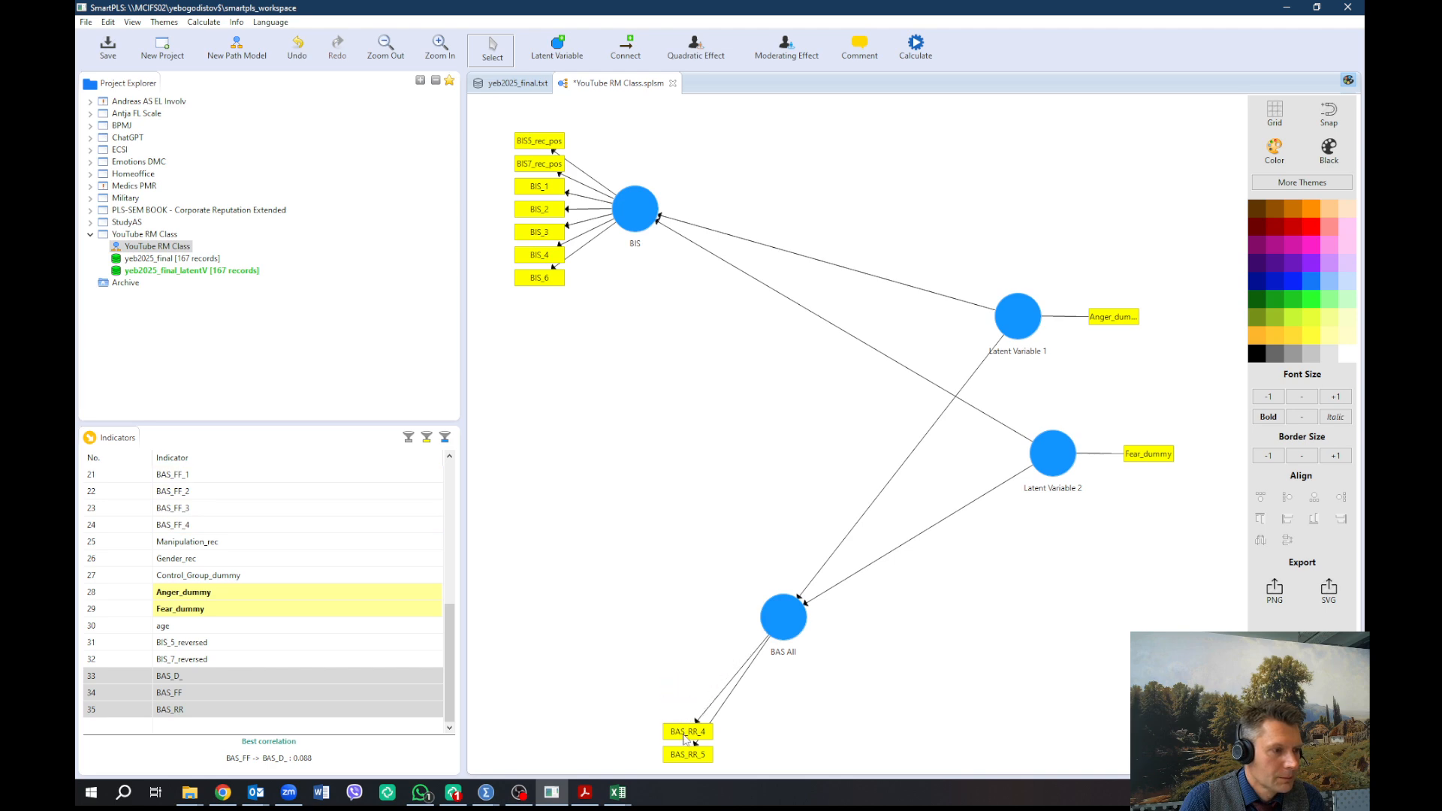
click(686, 734)
key(Delete)
click(683, 753)
key(Delete)
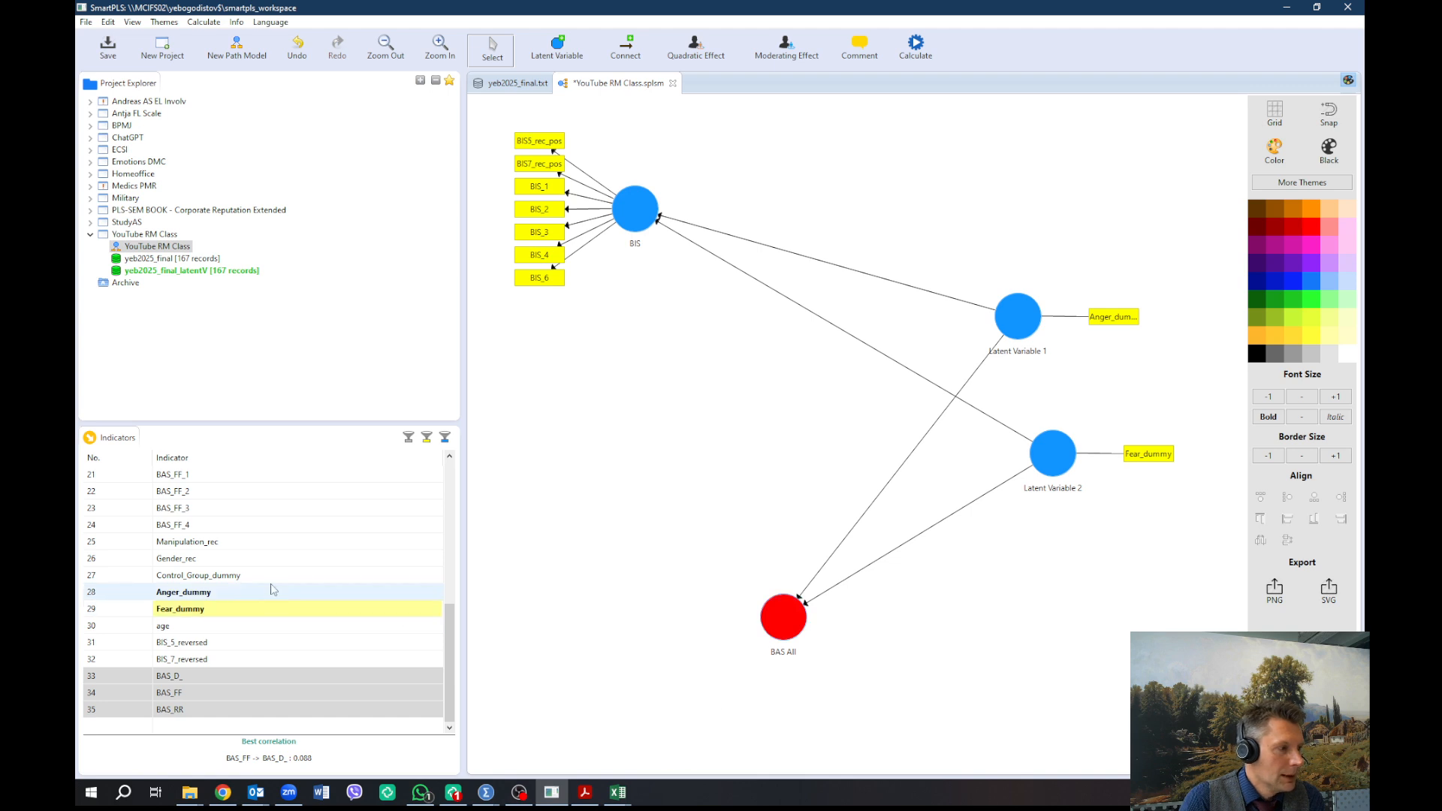
Step: Assign the latent score variables BAS_D_, BAS_FF and BAS_RR as indicators of the BAS All construct
drag(193, 675, 193, 709)
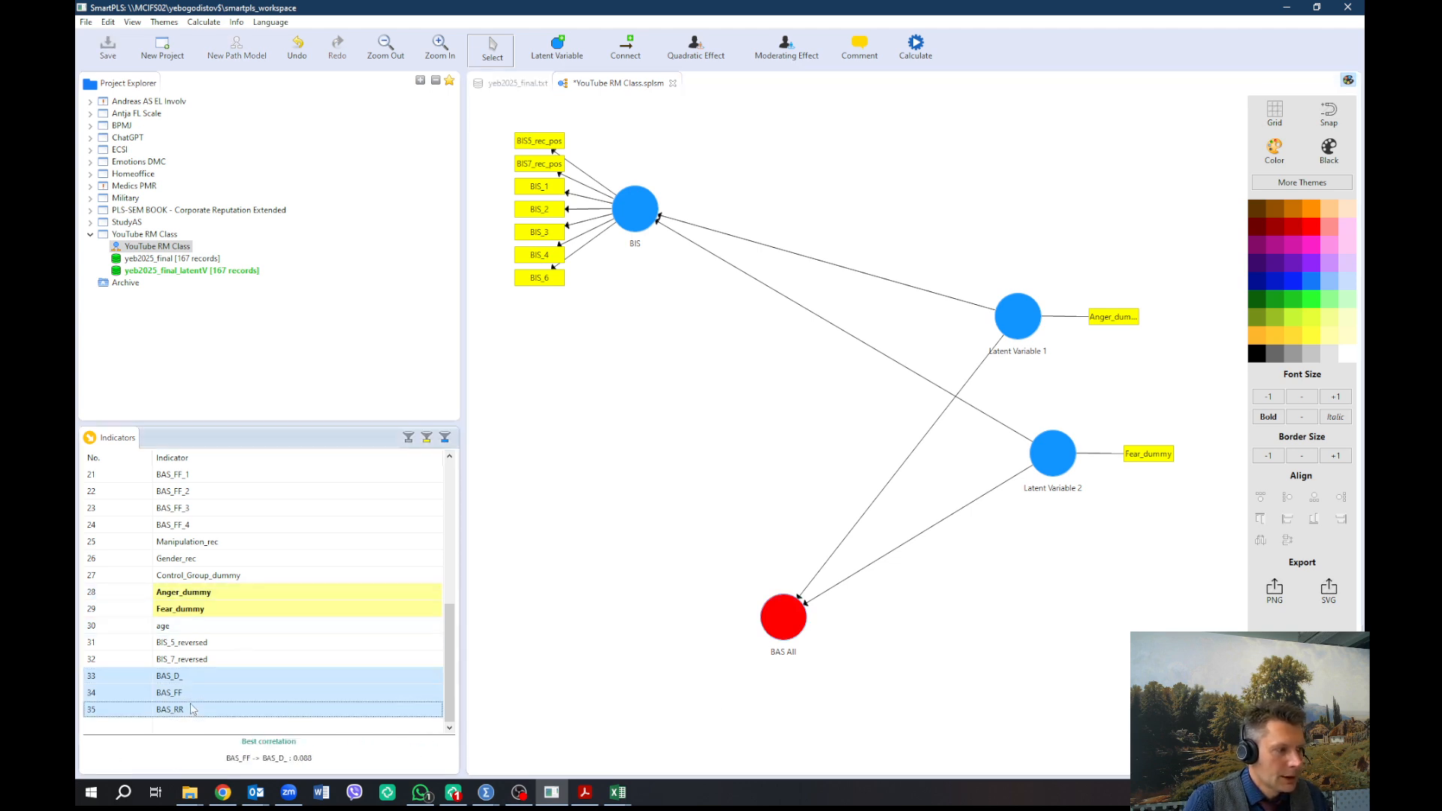
drag(270, 682, 785, 623)
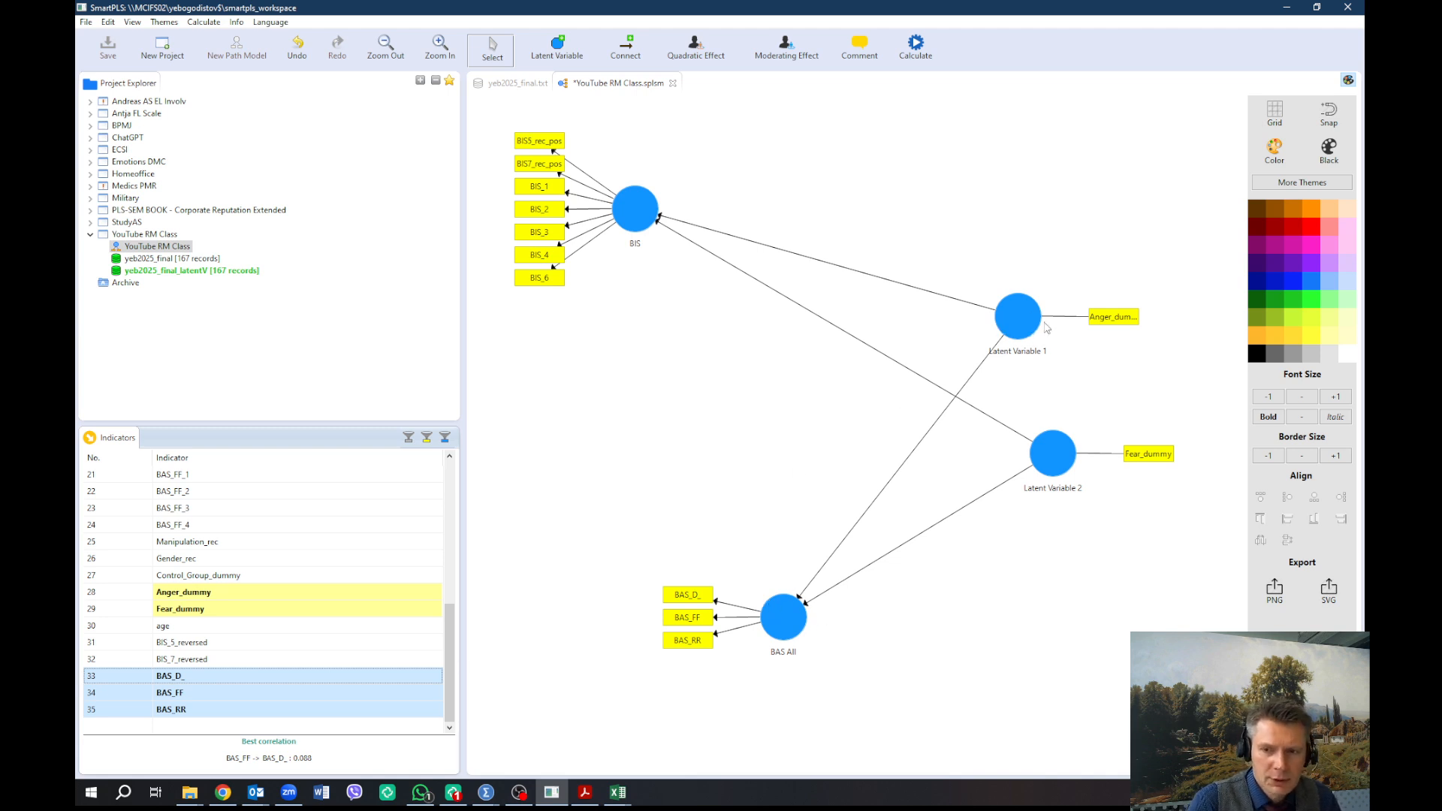
Step: Run the PLS Algorithm on the revised model and return from the report to the path model diagram
click(914, 52)
click(968, 66)
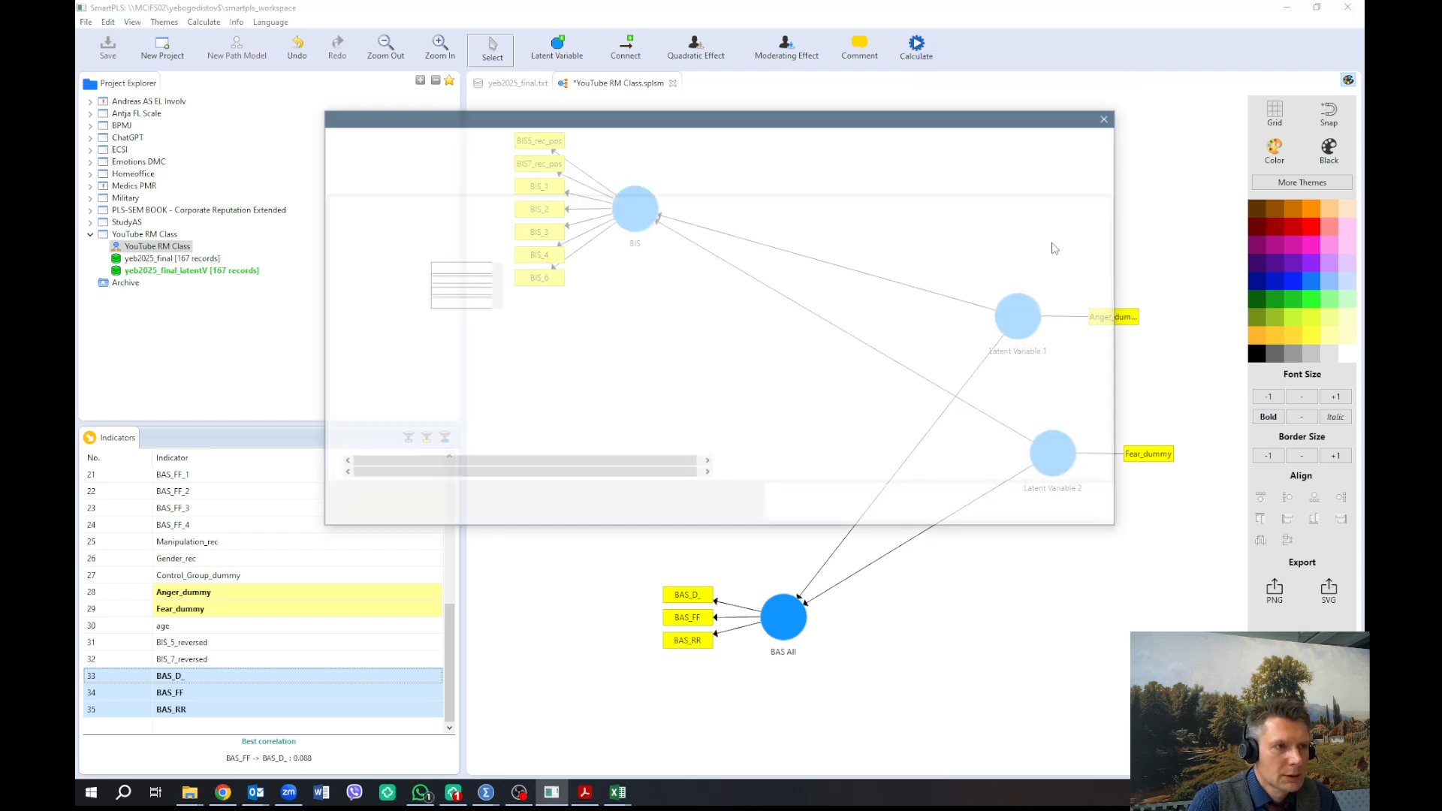
click(1044, 505)
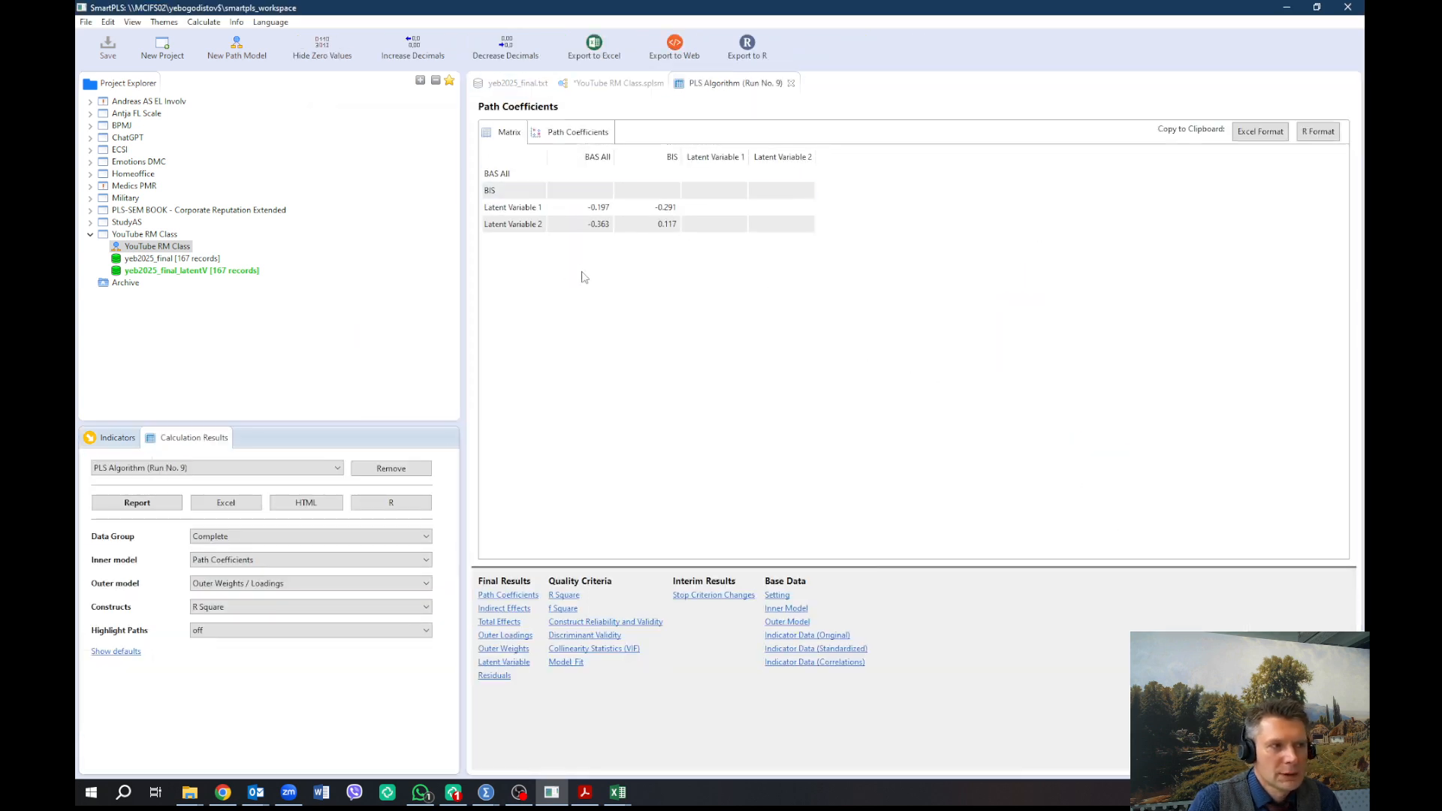
click(620, 85)
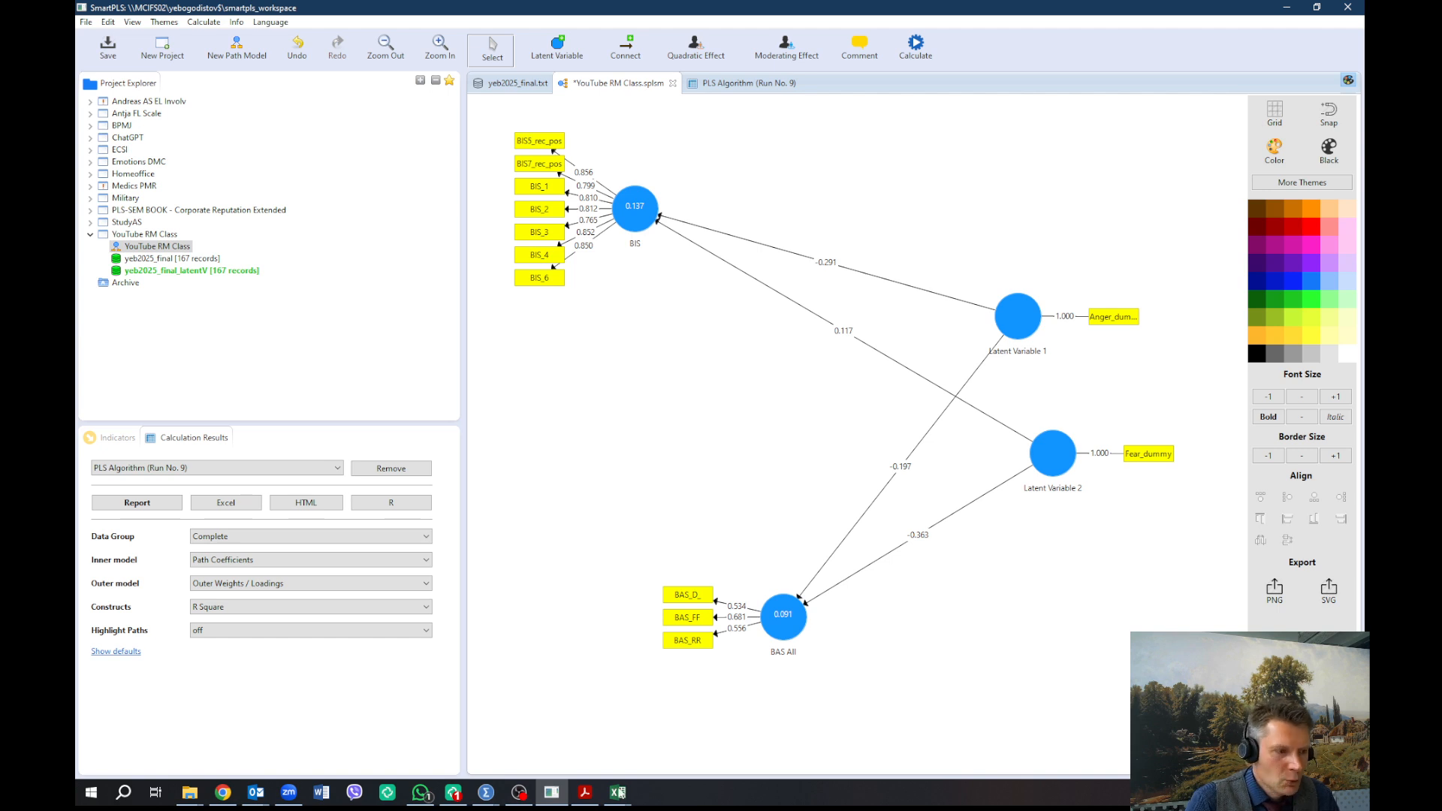
Step: Switch to the article PDF in Adobe Acrobat and examine its structural model figure with the Marketing-Enabled Data Analytics Capability construct
click(585, 792)
scroll(706, 513, down, 3)
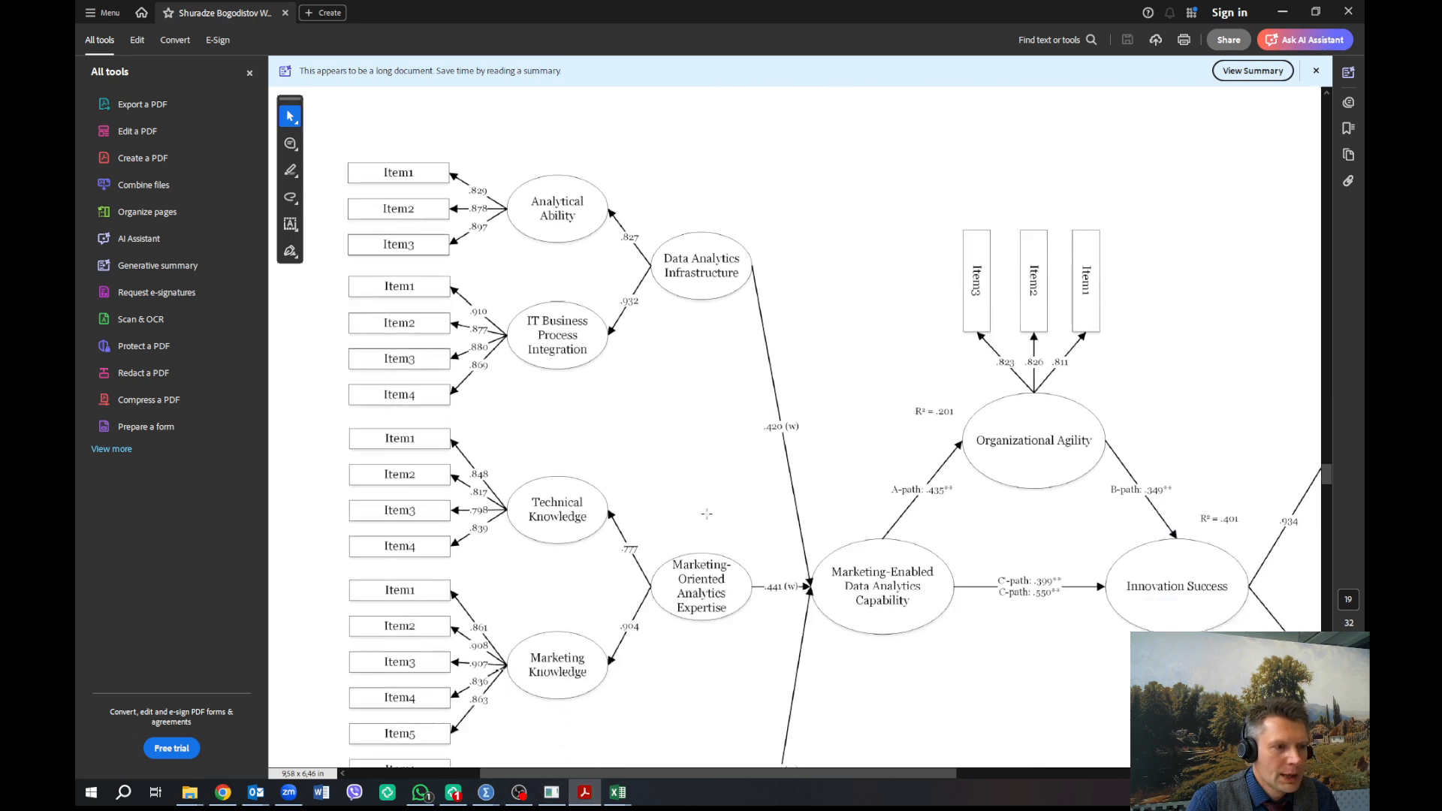